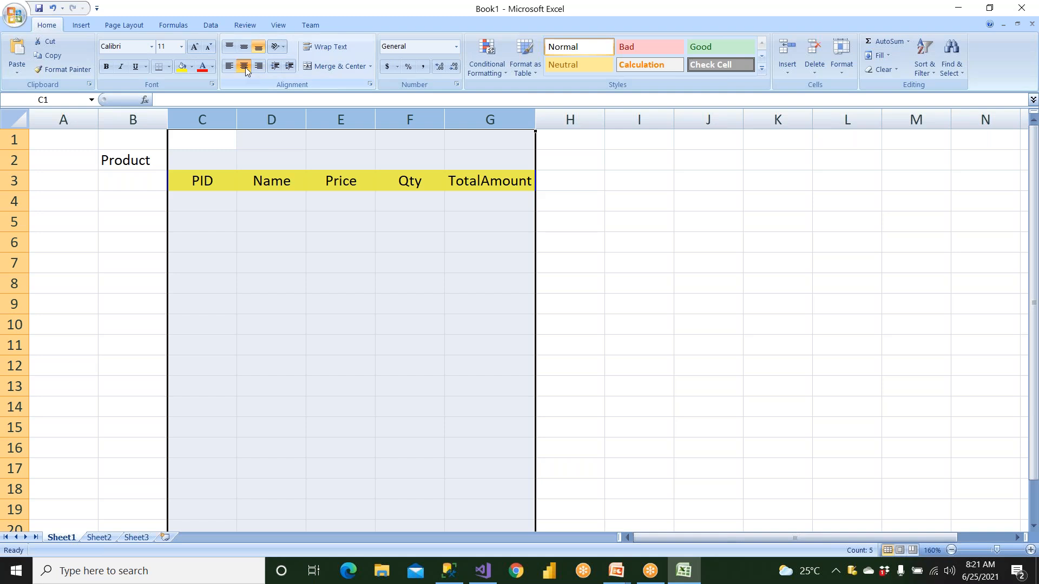
- Centre the contents of columns C through G horizontally
click(244, 66)
click(213, 204)
key(Right)
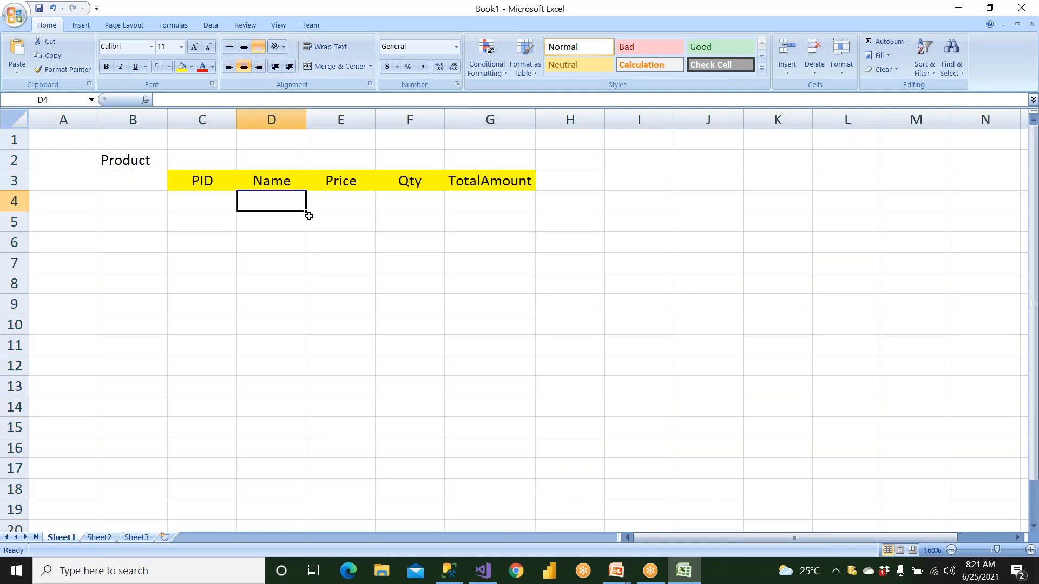
- Fill in the first product row with PID 1, Name Pen, Price 10 and Qty 1000
key(Left)
text(1)
key(Right)
text(Pen)
key(Right)
text(10)
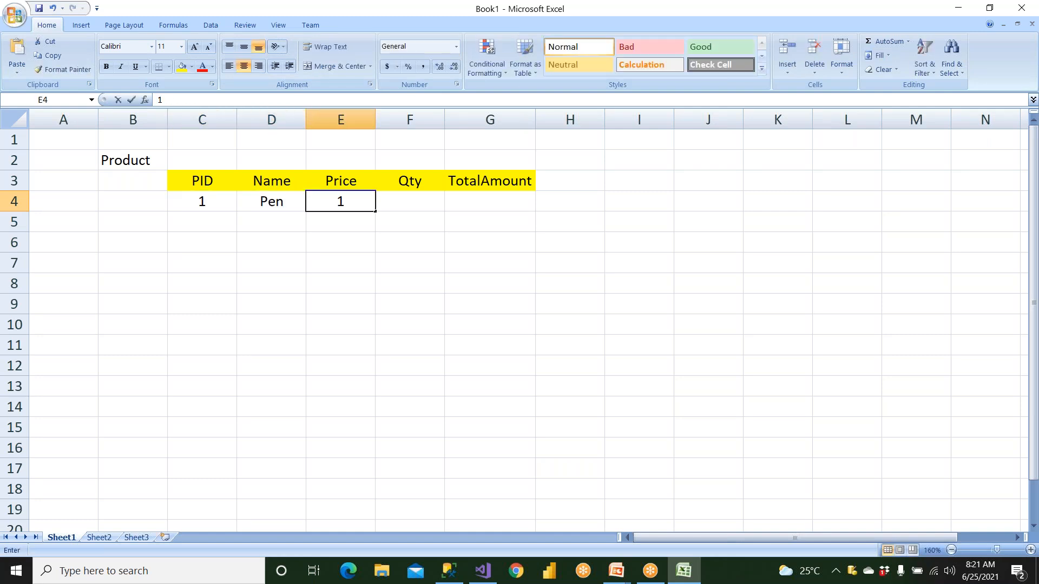
key(Right)
text(1000)
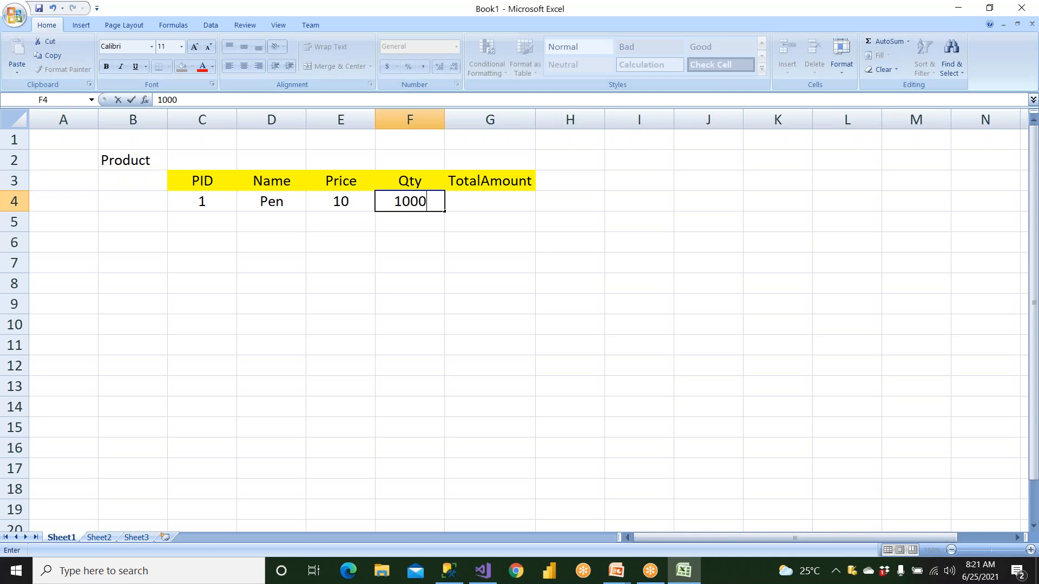
key(Right)
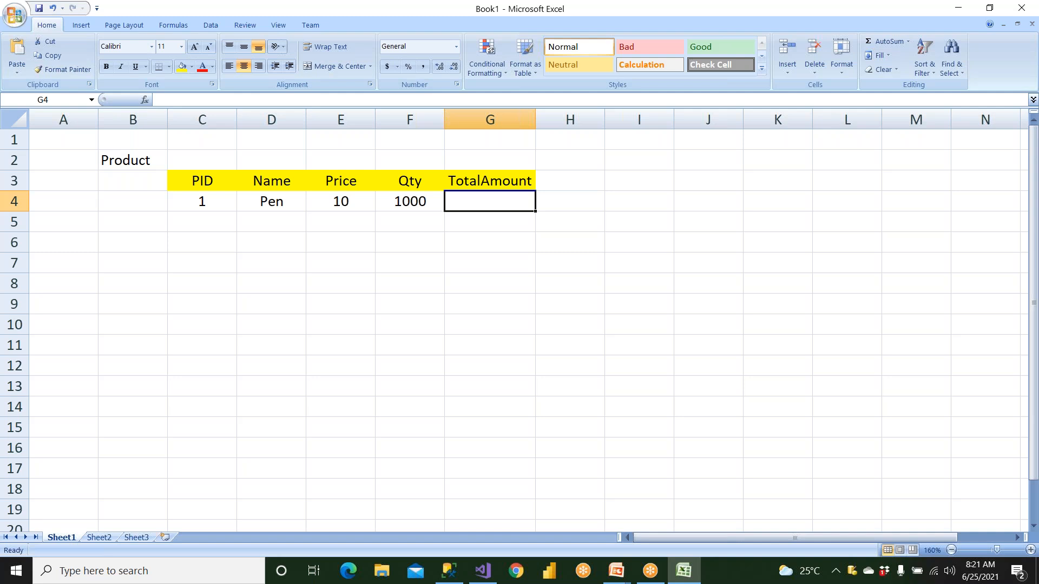
- Calculate the pen's TotalAmount in G4 with the formula =E4*F4
text(=)
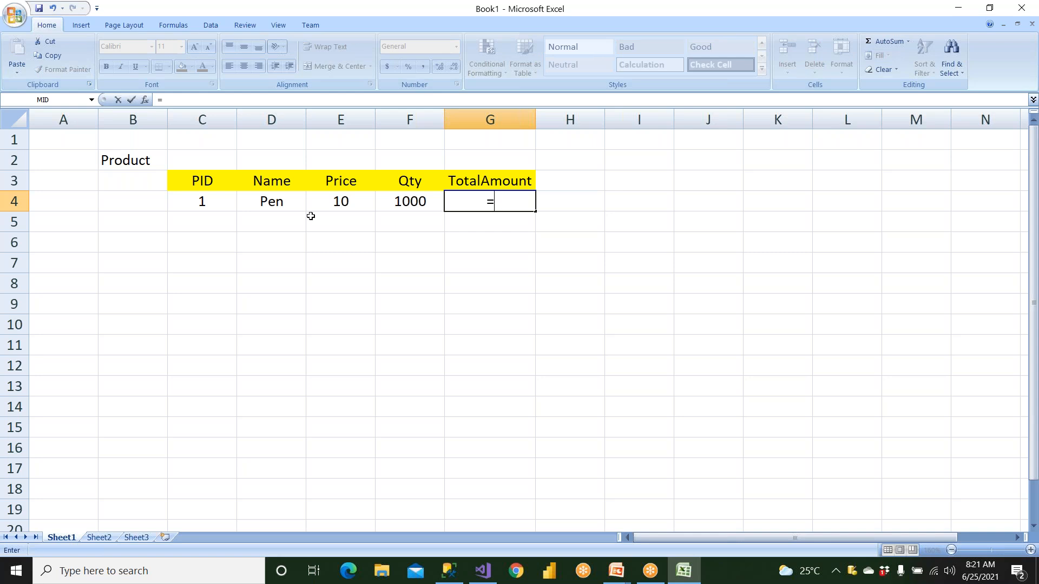
click(323, 204)
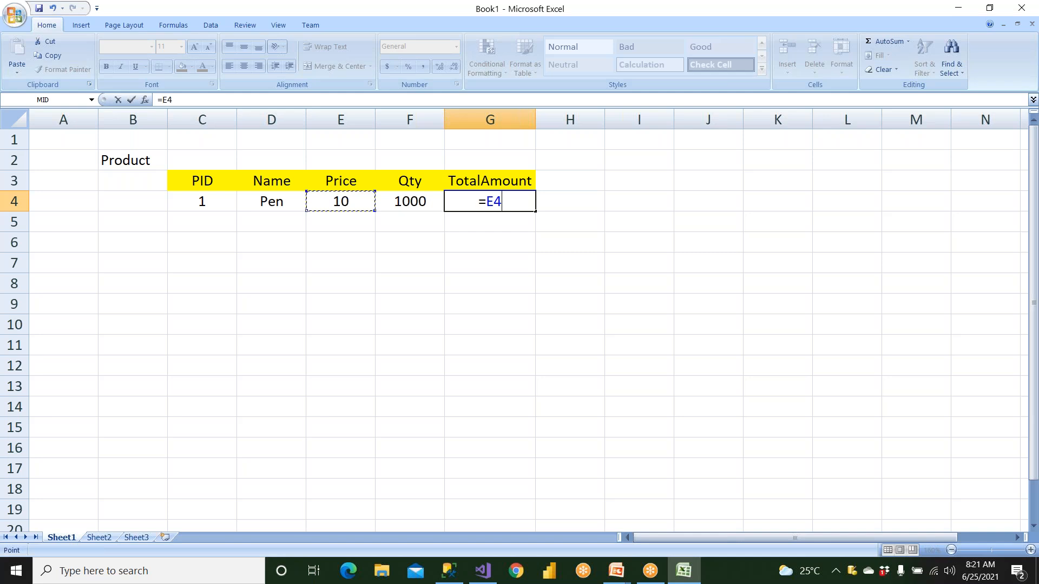
text(*)
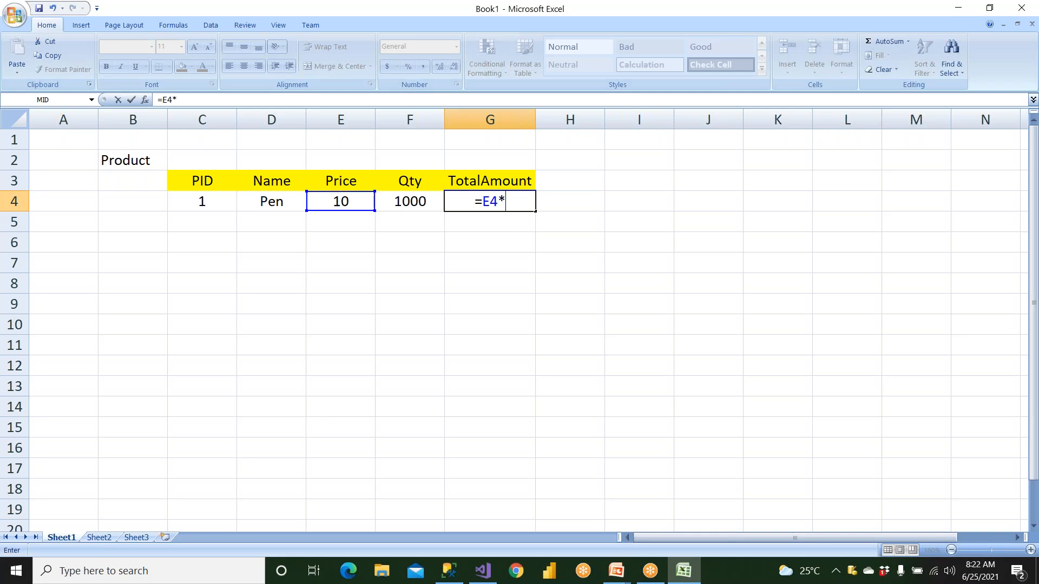
click(399, 202)
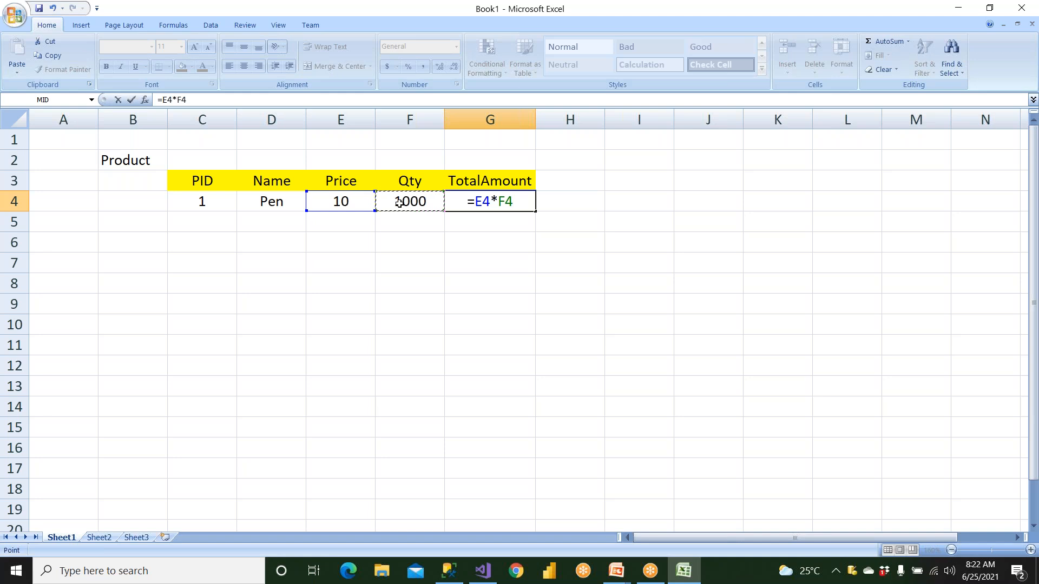
key(Return)
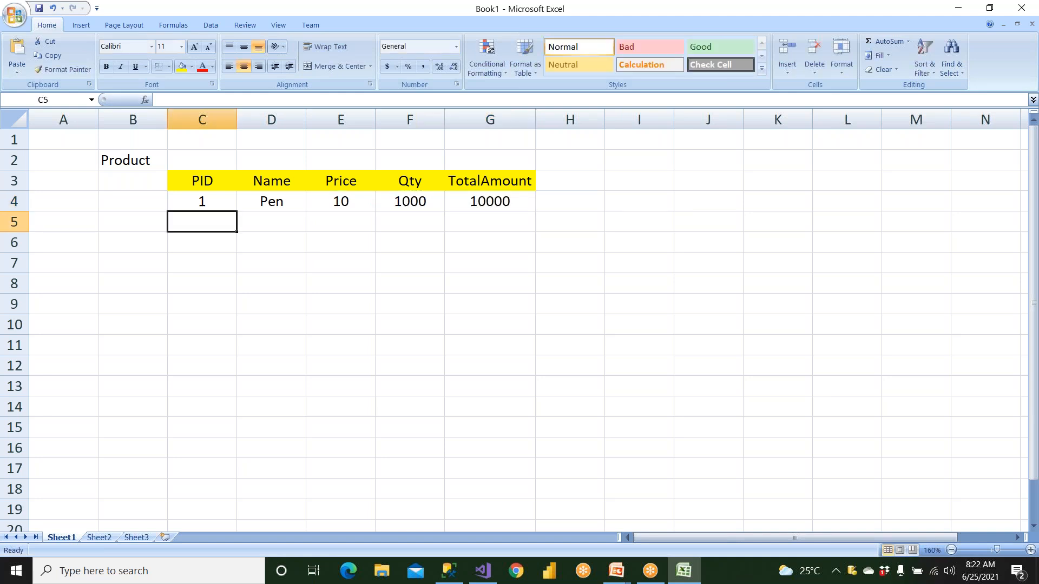
- Set the pen's Price to 12 and check how its TotalAmount in G4 responds
click(347, 206)
click(393, 207)
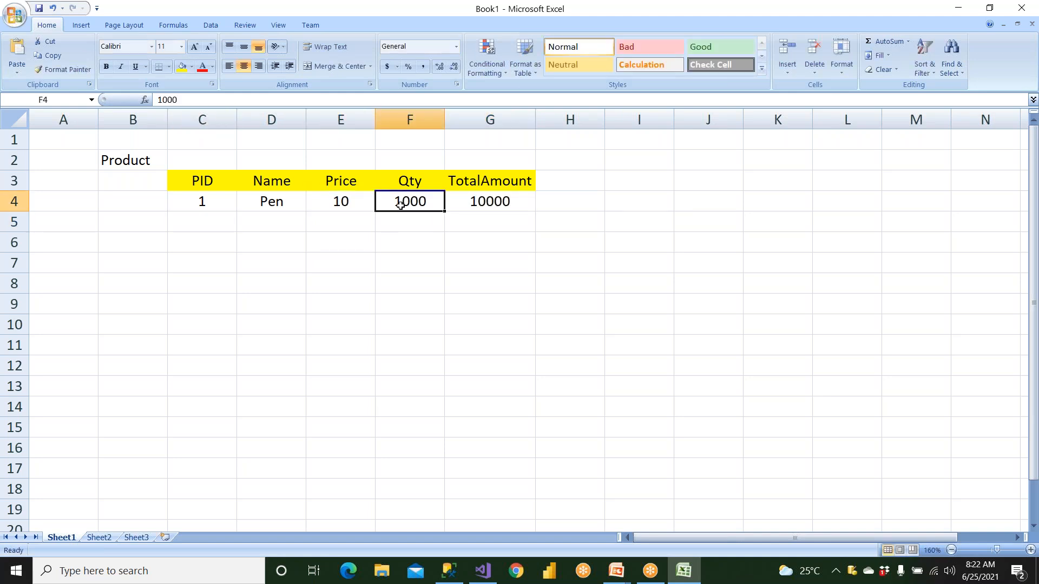
click(469, 201)
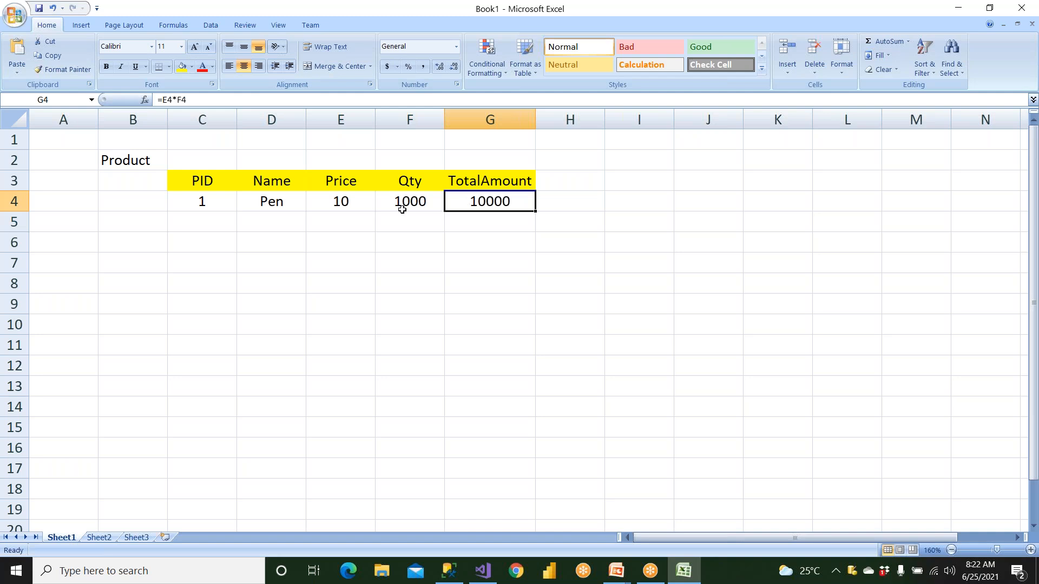
click(364, 207)
text(12)
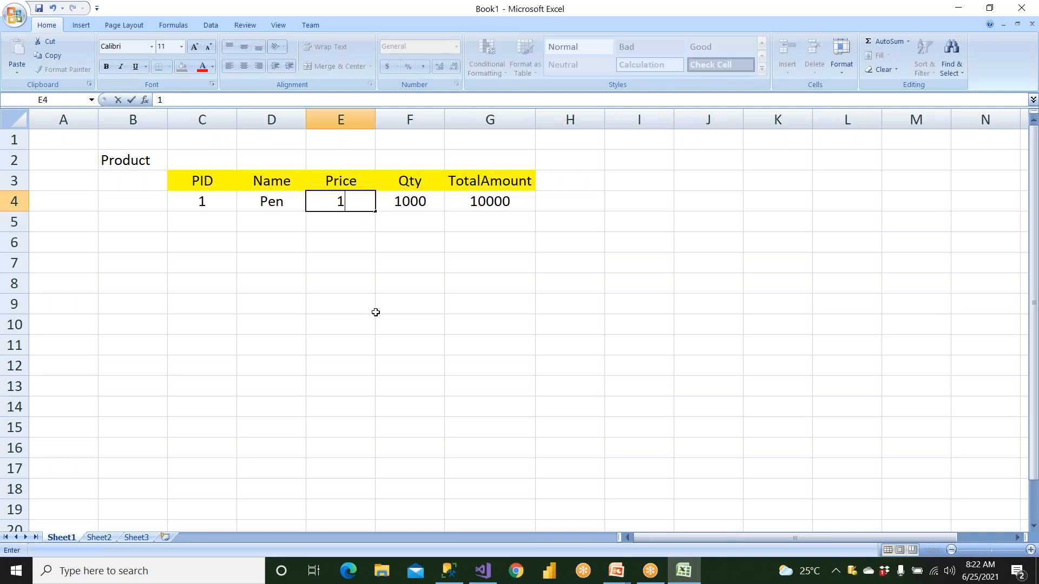
key(Return)
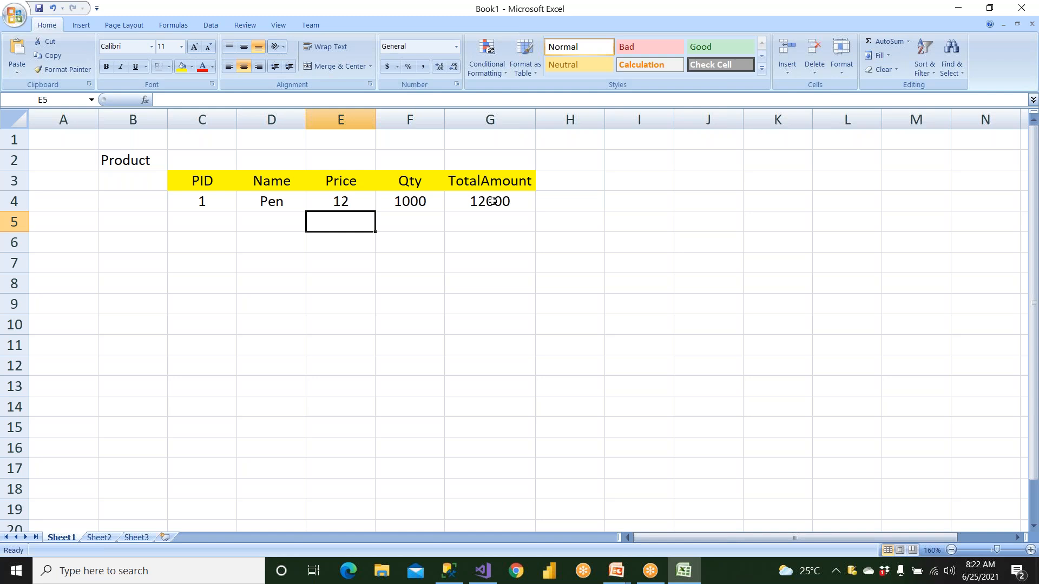
key(Up)
key(Right)
key(Right)
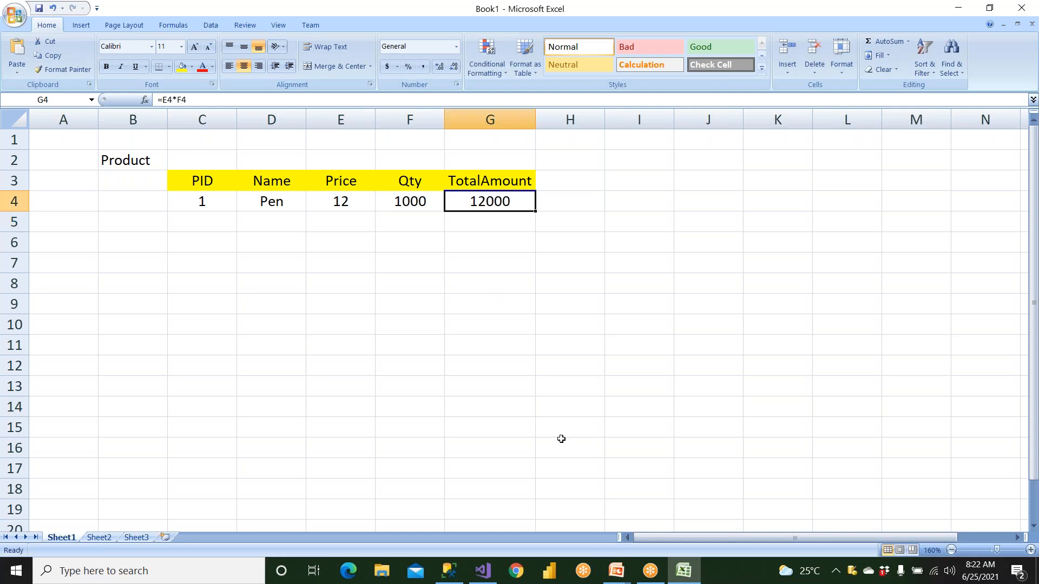
- Switch to the PowerPoint slide show to read the Need for Calculations slide, and return to the Excel worksheet
click(616, 570)
click(688, 514)
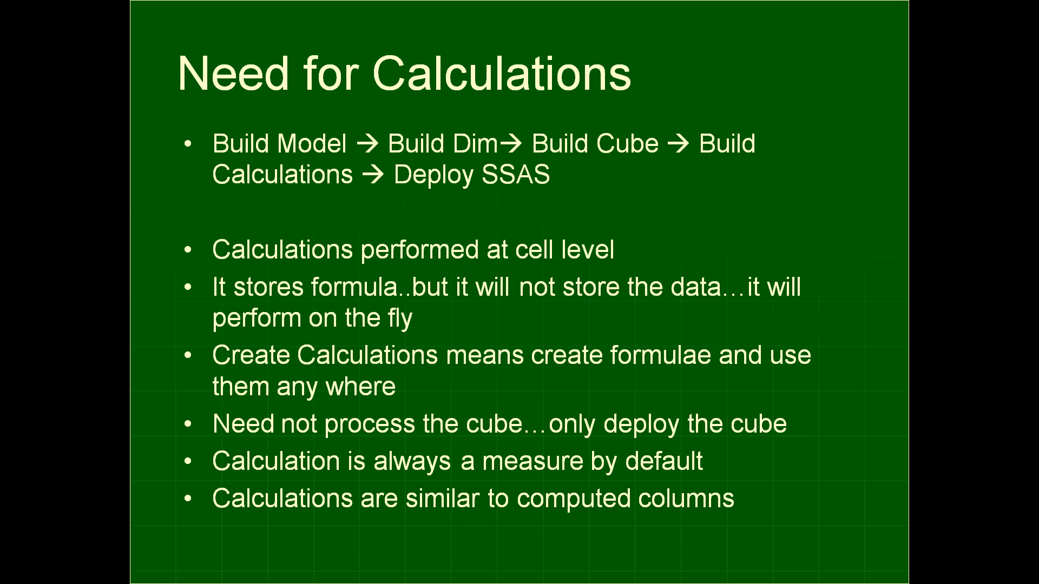
key(alt+Tab)
click(425, 304)
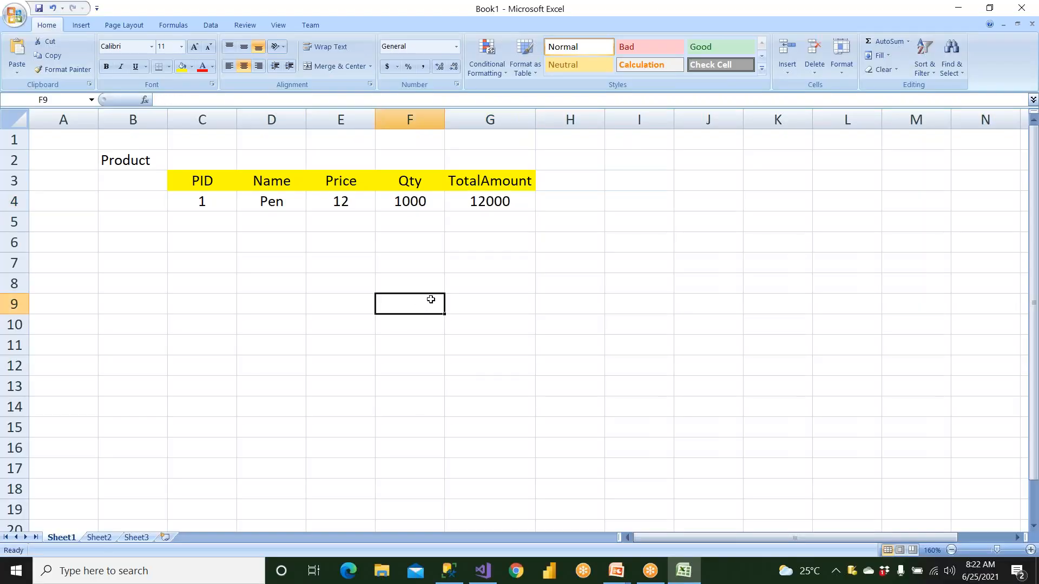
- Replace the TotalAmount formula in G4 with the fixed value 12000
click(509, 205)
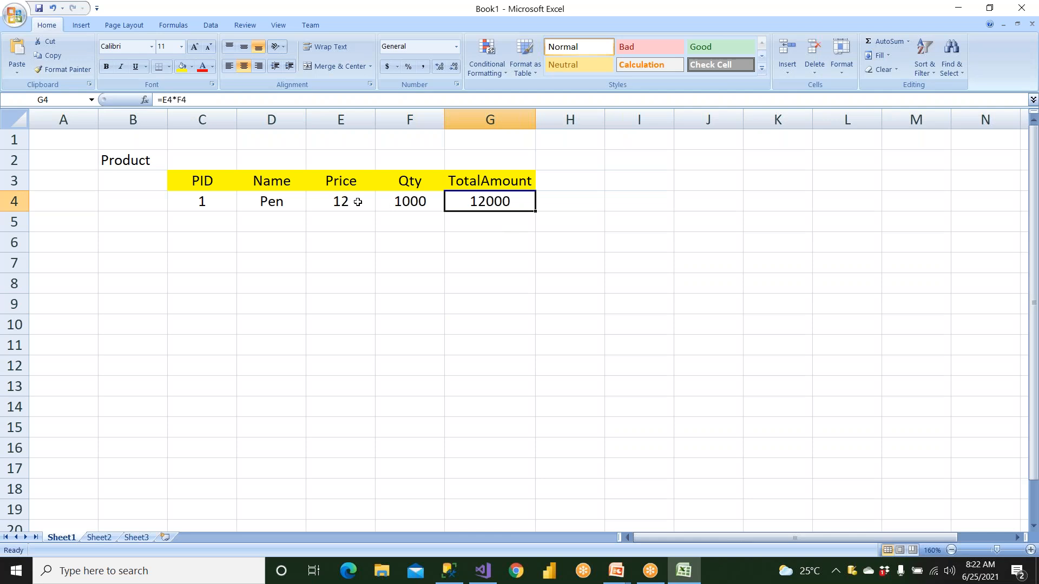
click(345, 184)
click(395, 181)
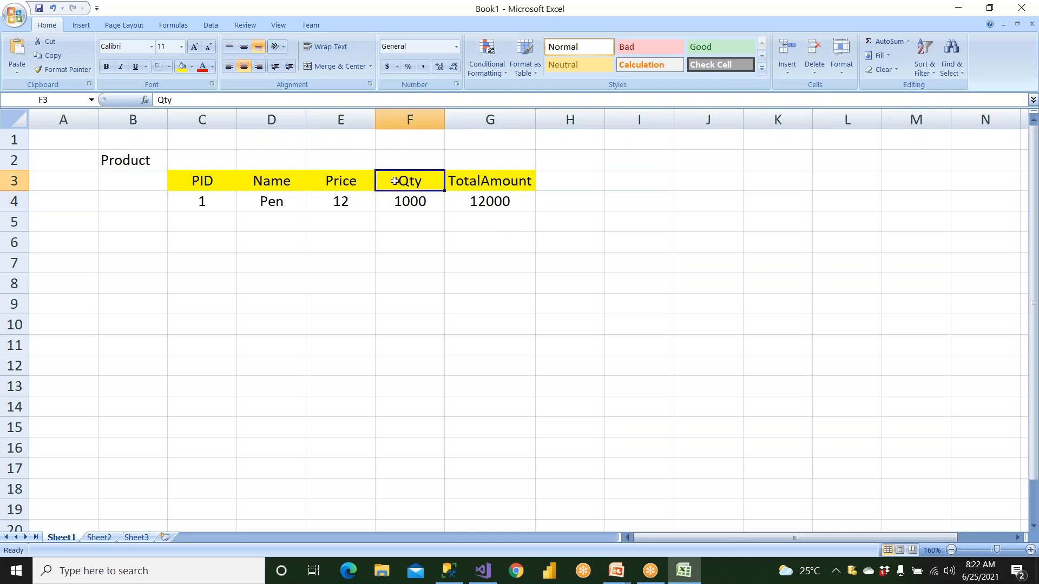
click(472, 201)
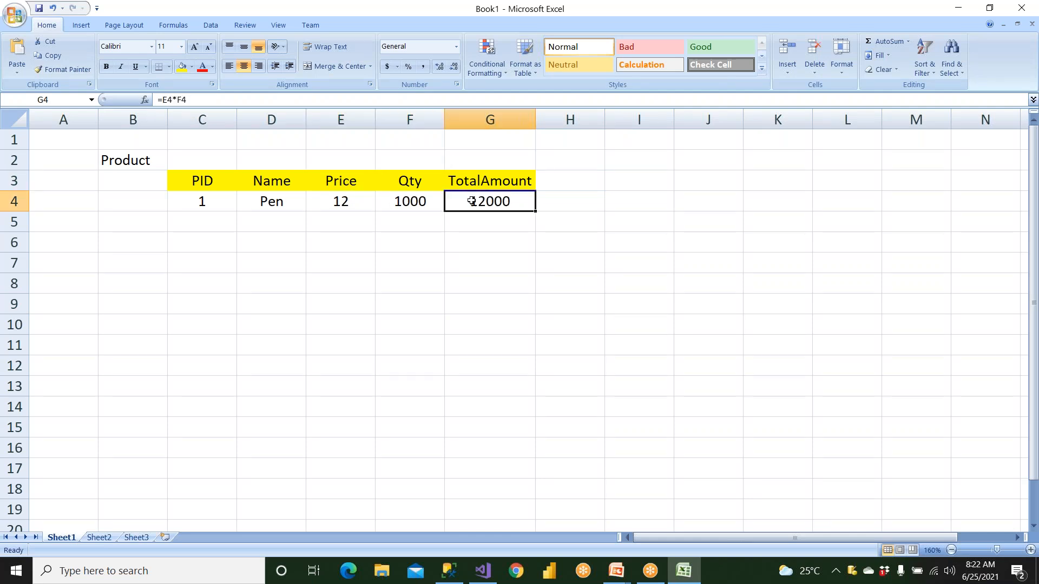
key(Delete)
click(466, 254)
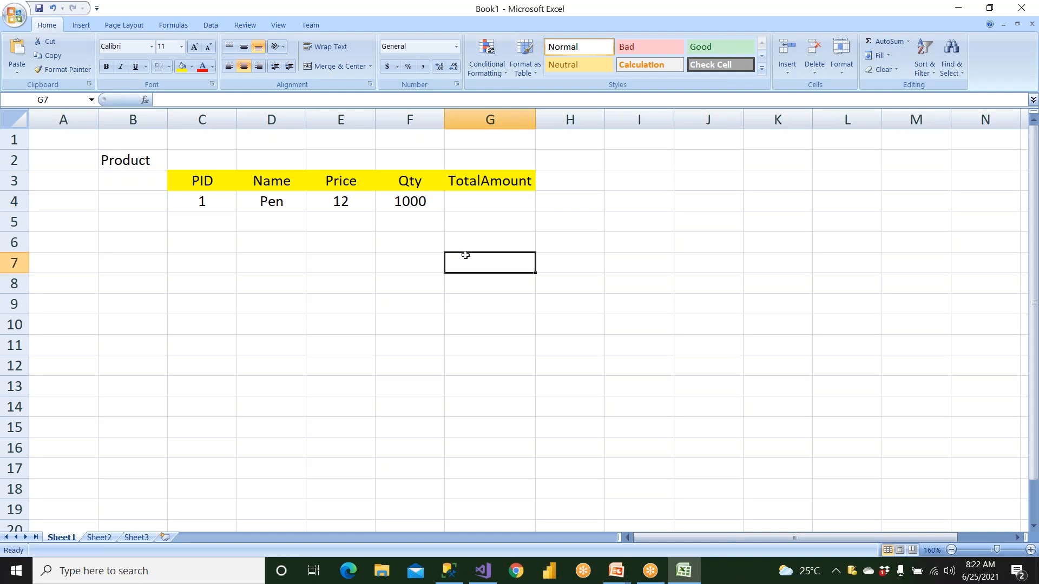
click(476, 201)
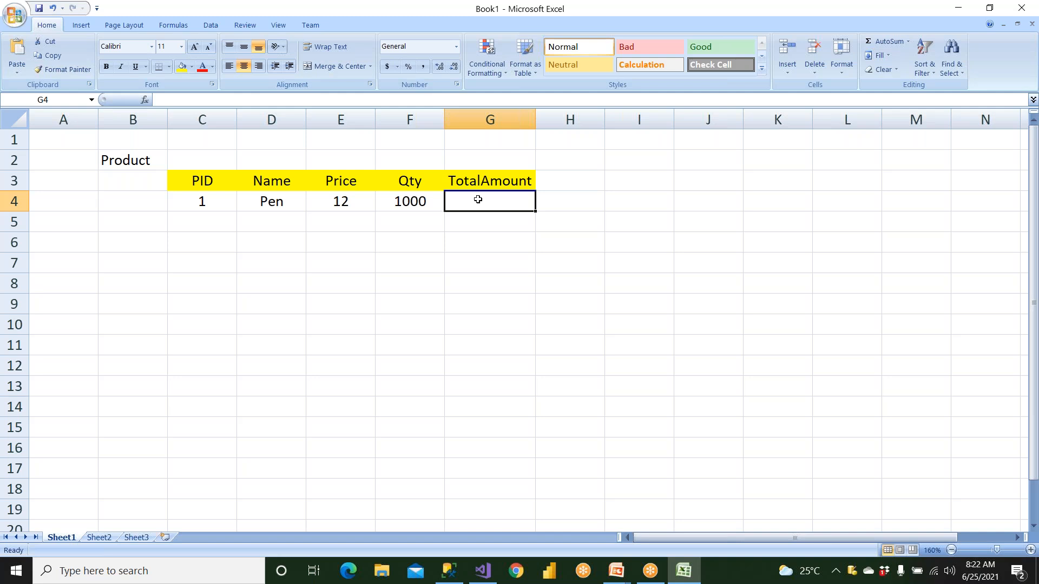
text(12000)
click(513, 269)
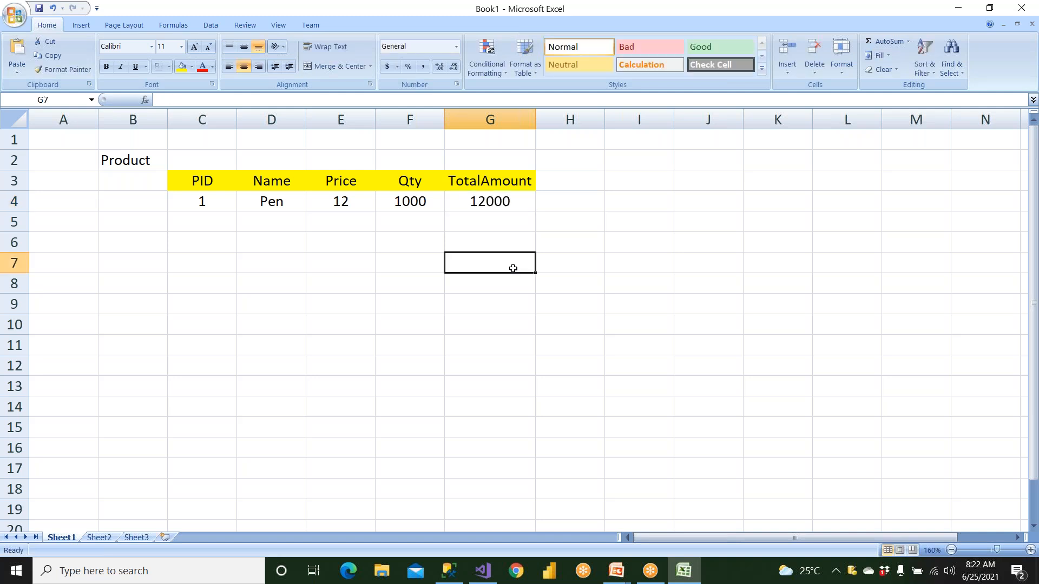
- Set the pen's Price to 15 and compare it with the fixed TotalAmount in G4
click(332, 203)
text(15)
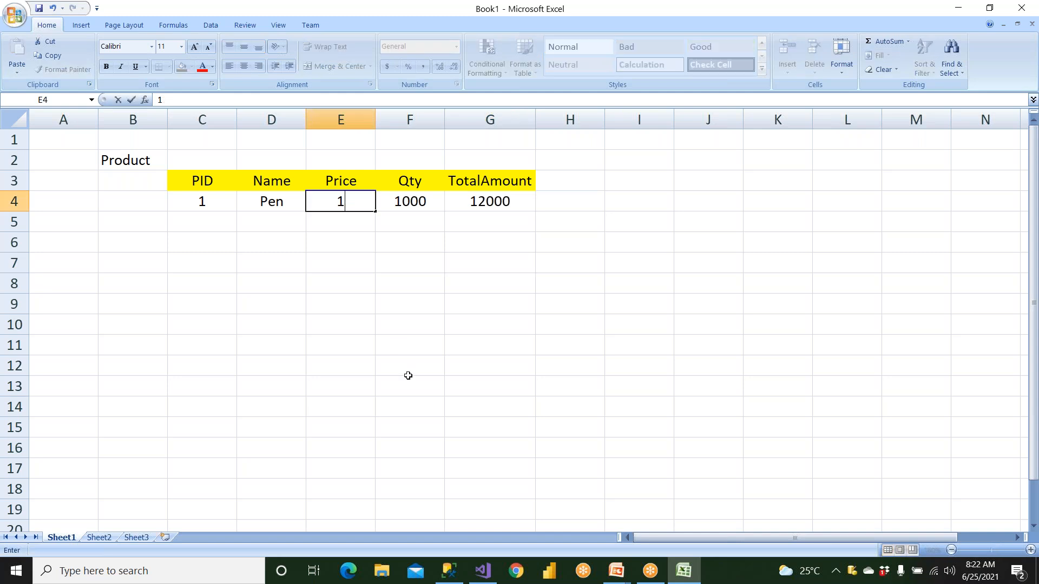
click(470, 448)
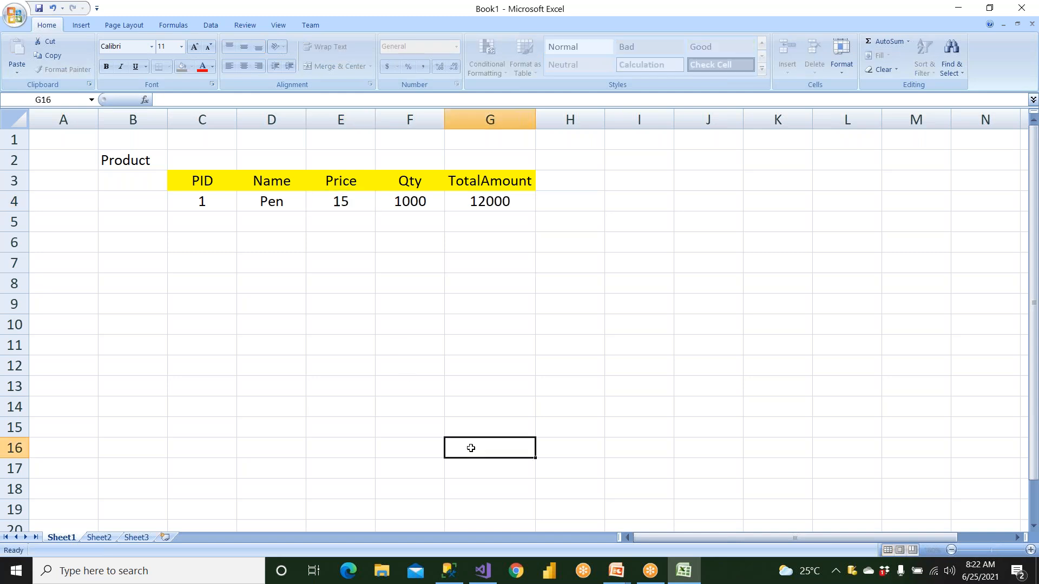
click(487, 203)
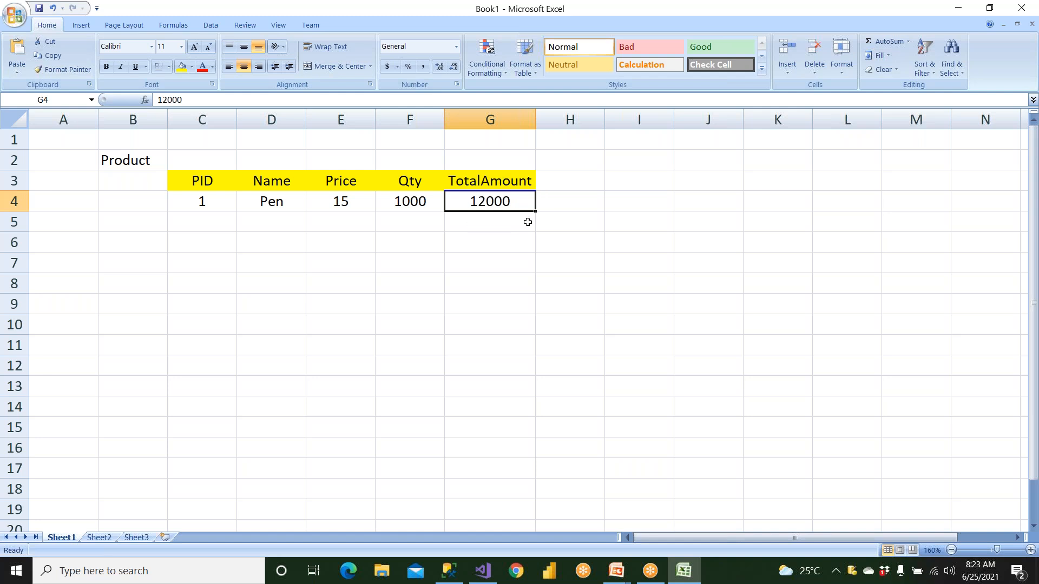
click(357, 205)
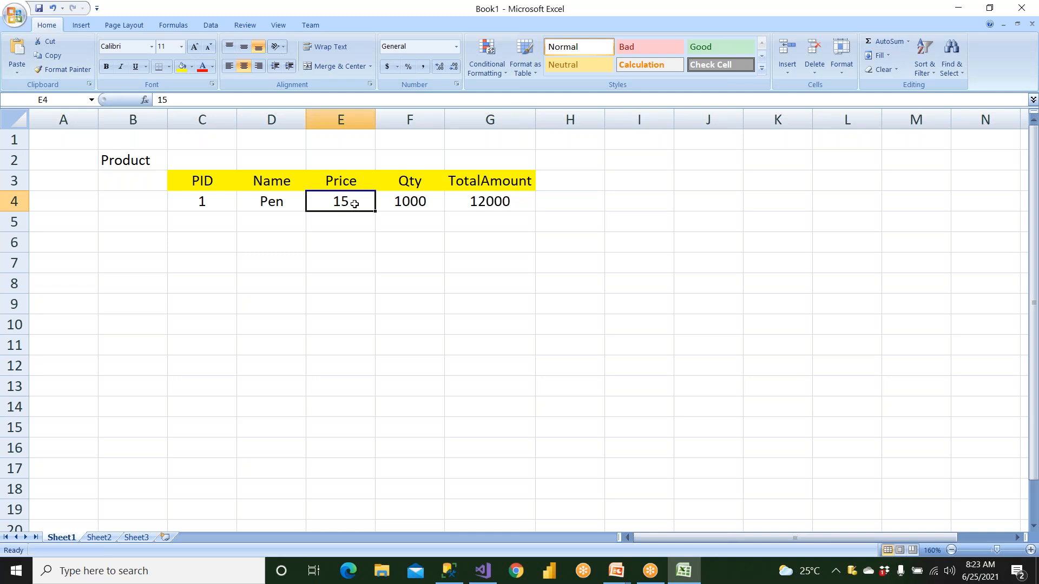
- Replace the fixed TotalAmount in G4 with the Price times Qty formula =E4*F4
click(479, 203)
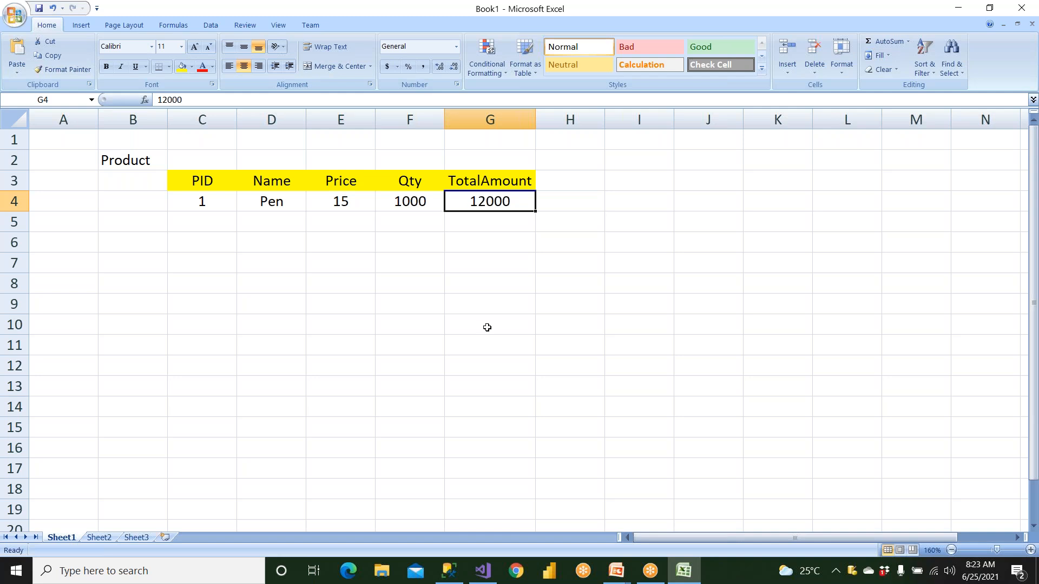
text(=)
click(361, 206)
text(*)
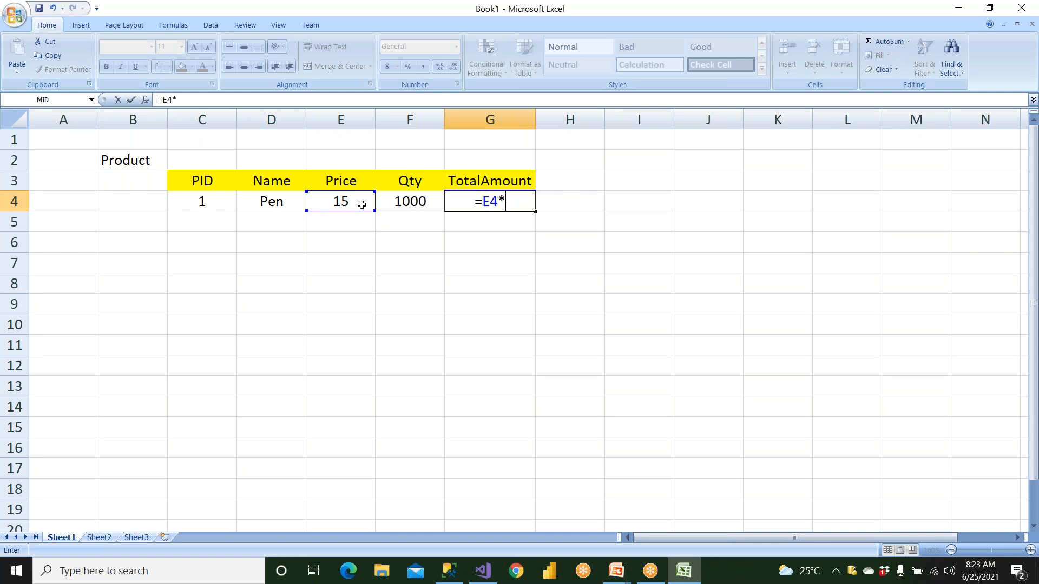
click(397, 203)
key(Return)
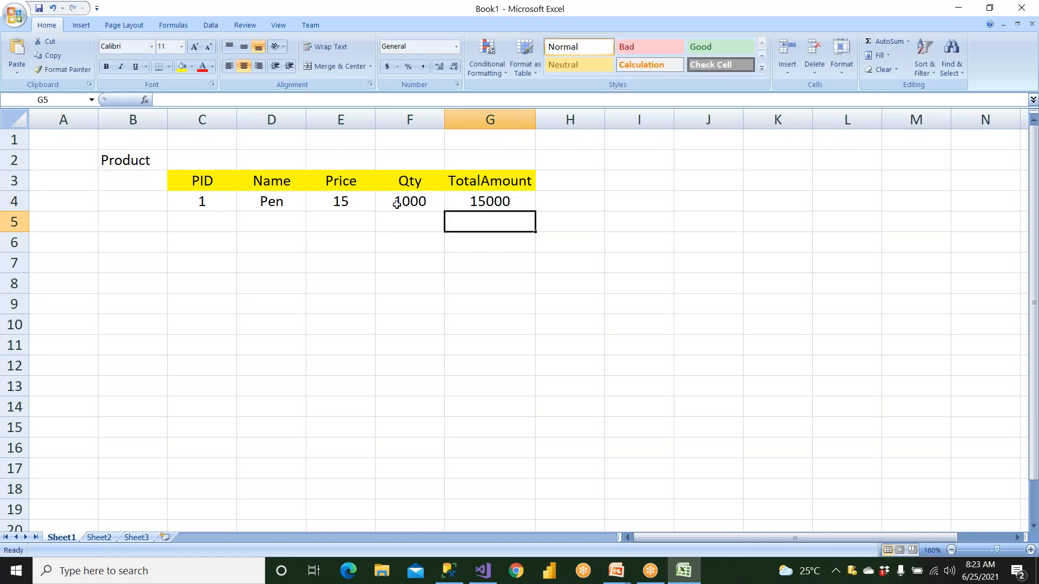
- Examine the formula stored in the pen's TotalAmount cell and cancel any edit to it
click(508, 197)
drag(194, 100, 129, 98)
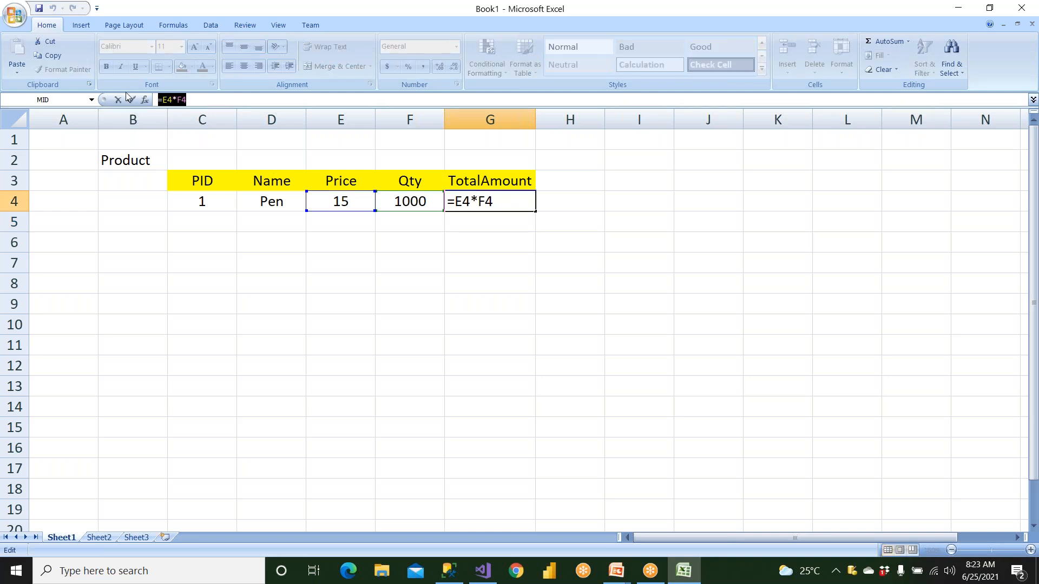
click(399, 321)
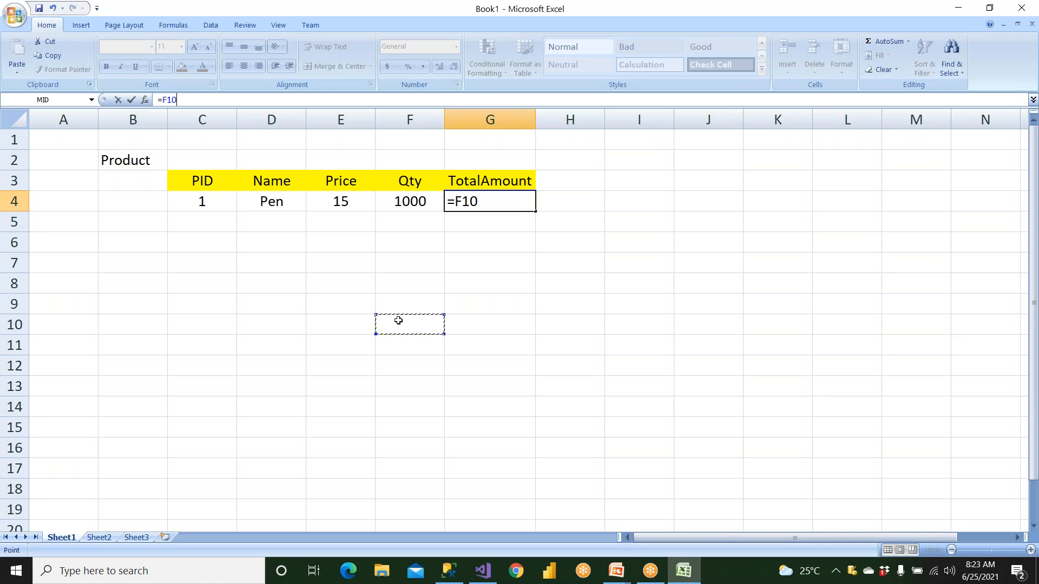
key(Escape)
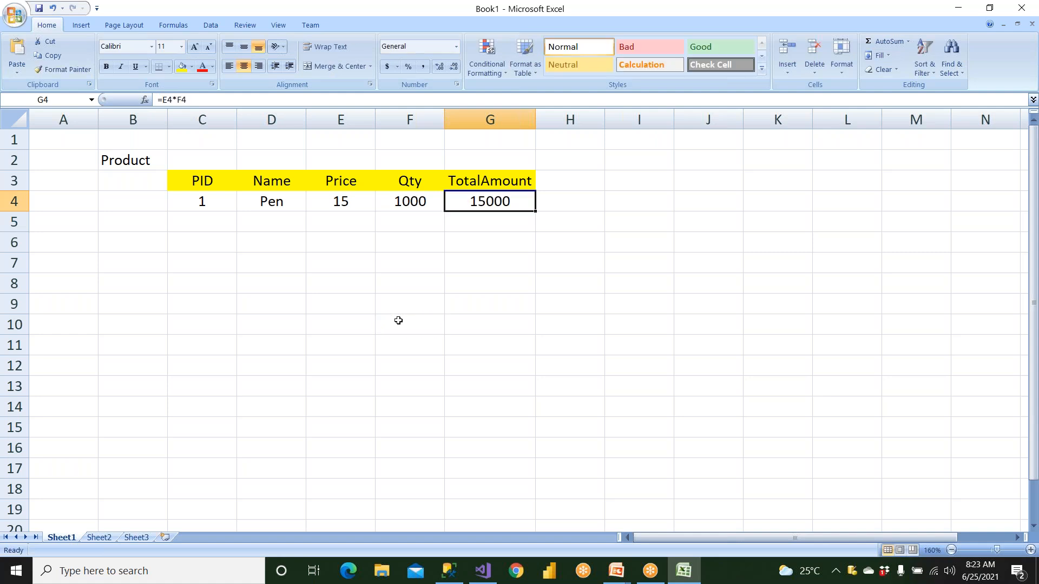
- Set the pen's Price to 12 in E4 and check its TotalAmount and Qty cells
click(342, 201)
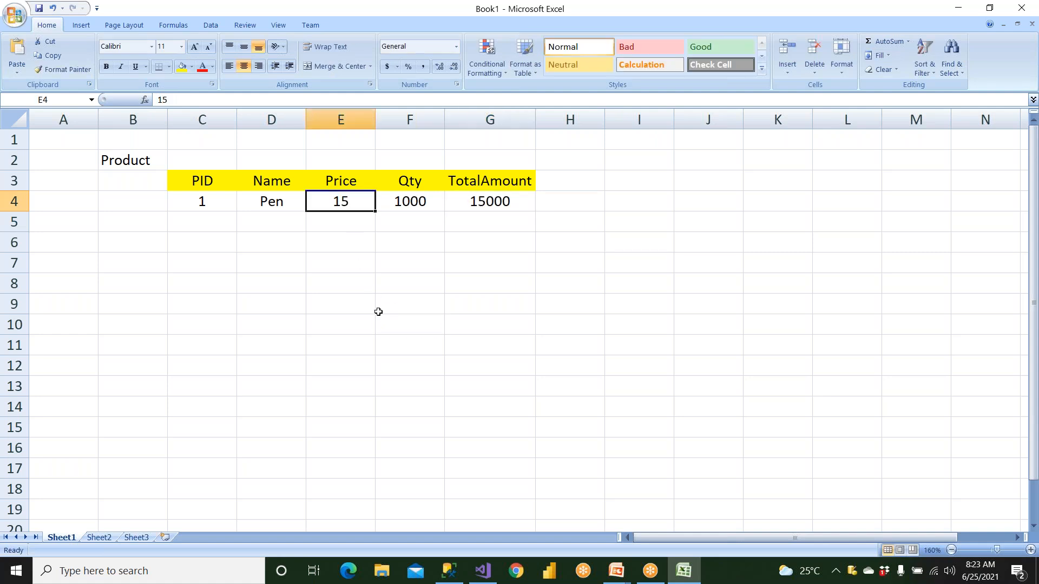
text(12)
key(Return)
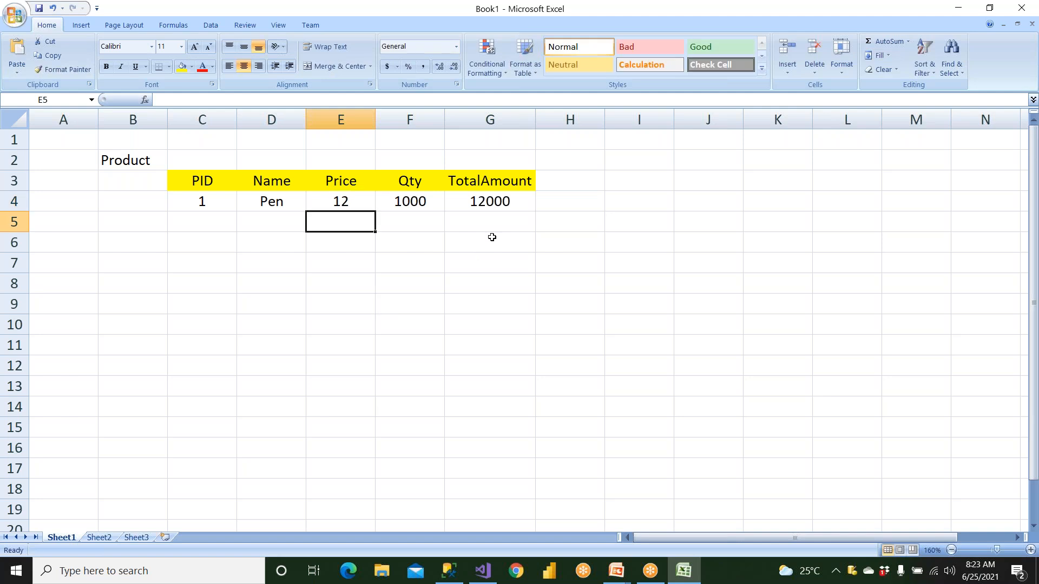
click(503, 202)
click(424, 204)
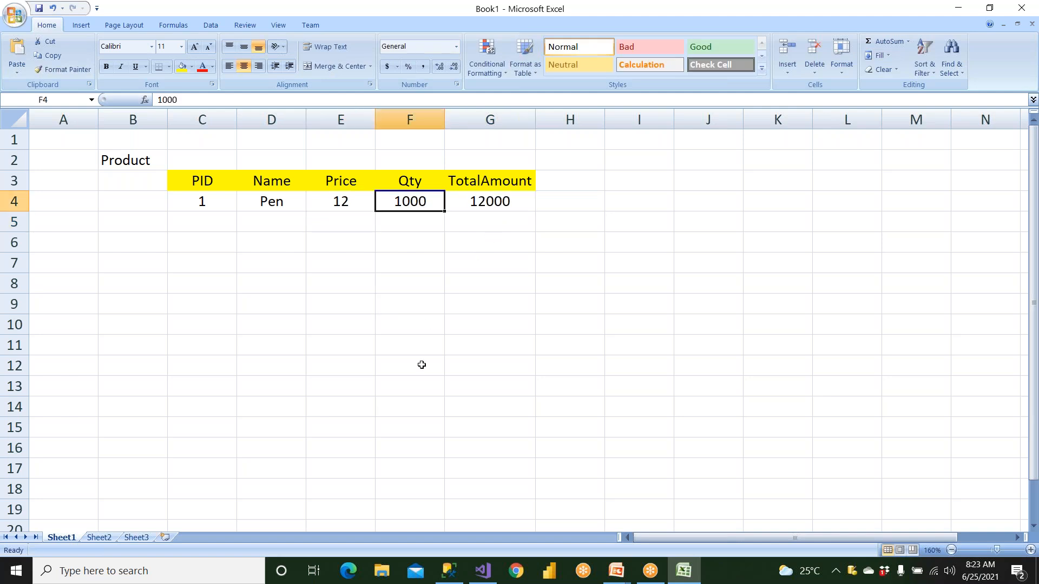
- Set the pen's Qty to 1200 in F4 and its Price to 7 in E4
text(1200)
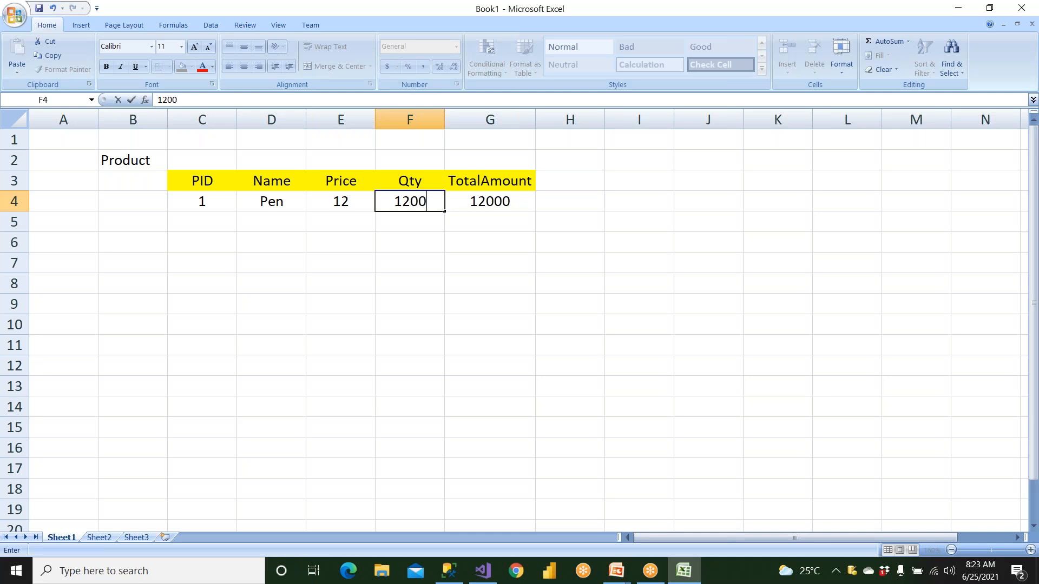
key(Return)
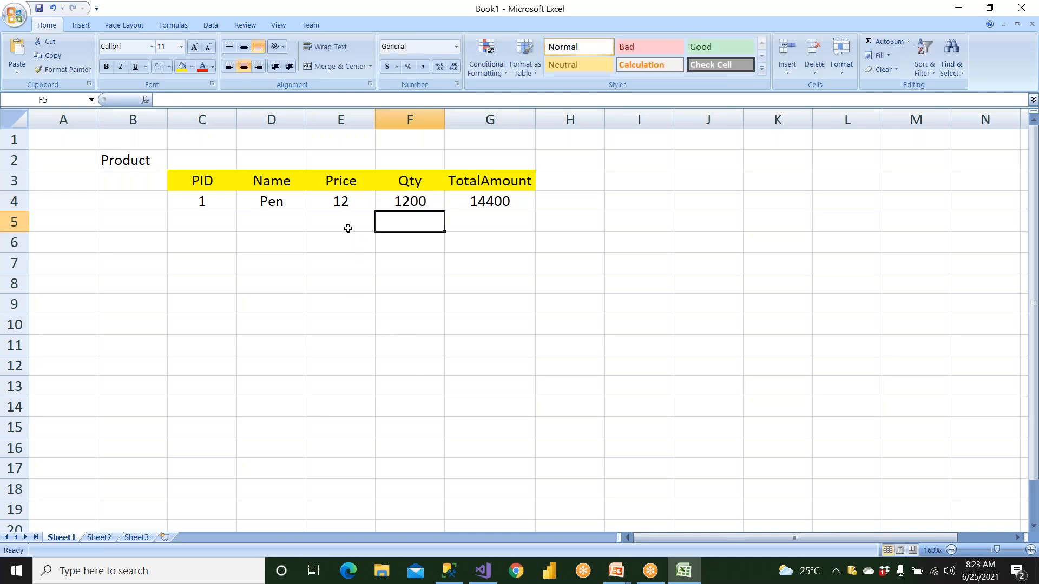
click(341, 203)
text(7)
click(344, 255)
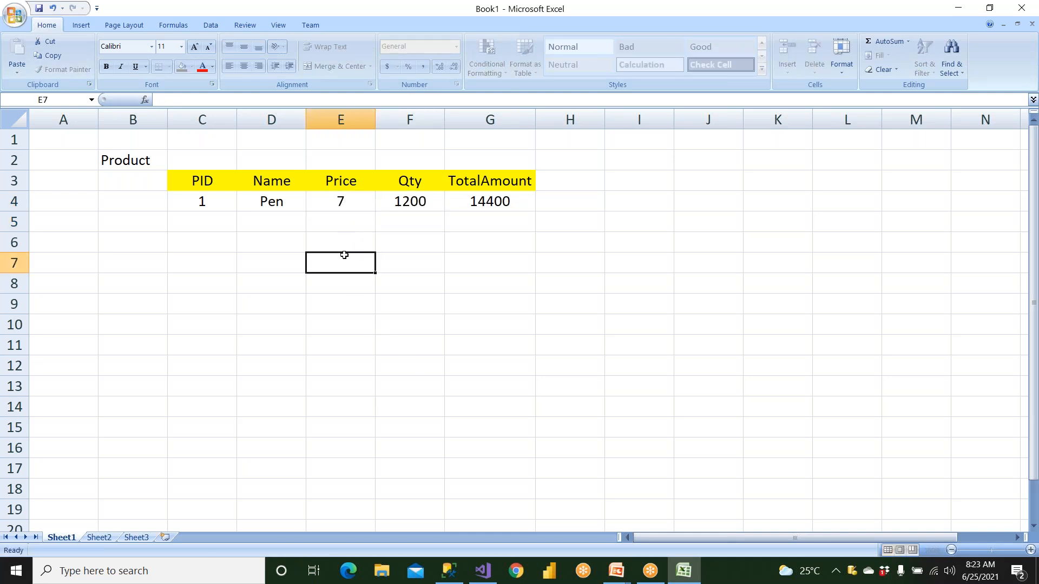
- Set the pen's Qty to 1270 in F4 and check the formula behind its TotalAmount
click(406, 204)
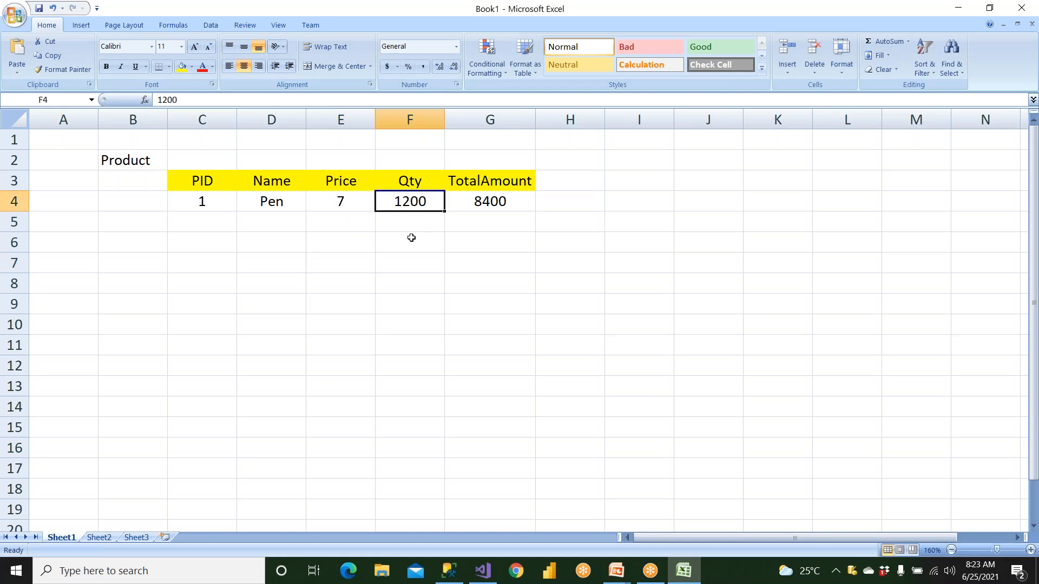
text(127)
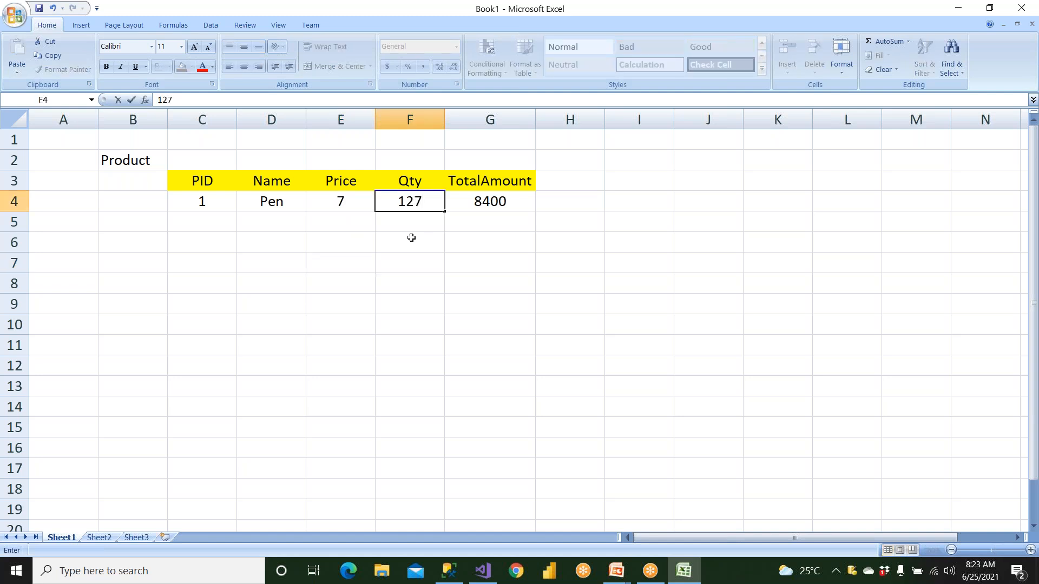
text(0)
key(Return)
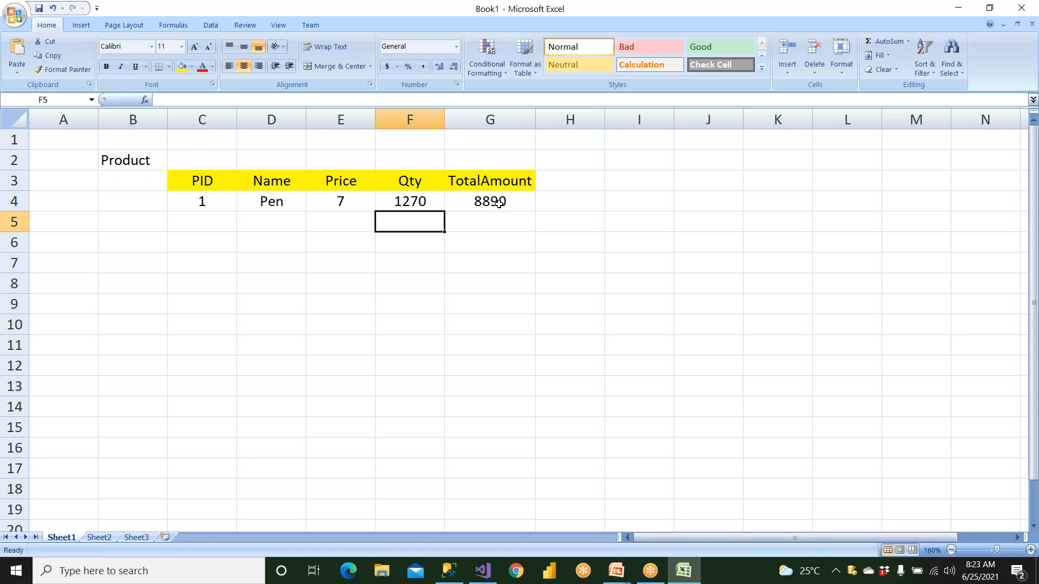
click(498, 203)
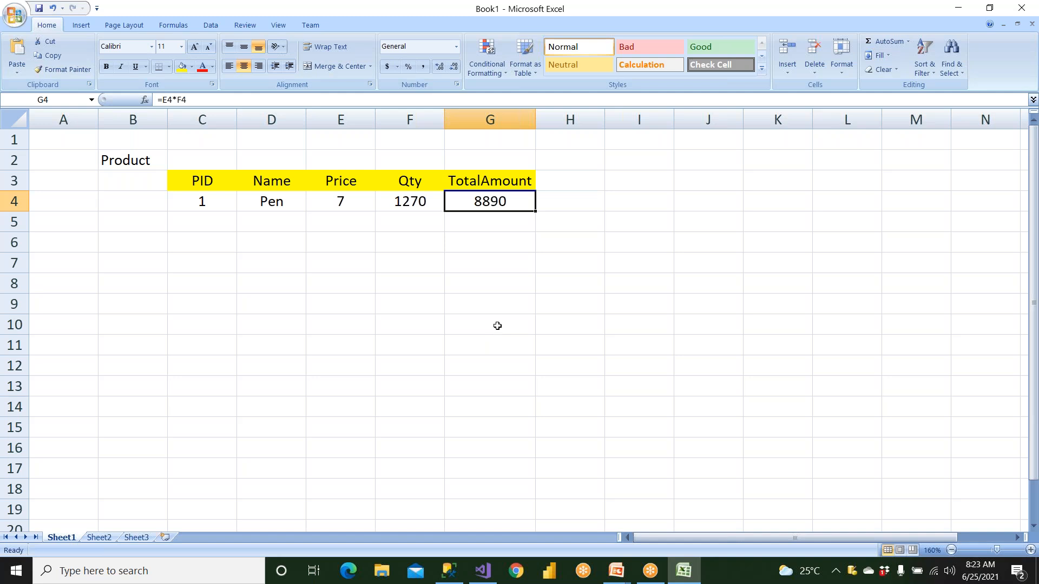
- Label the TotalAmount column as "Formula" in cell G2, directly above its header
click(485, 161)
text(Formua)
key(BackSpace)
text(ual)
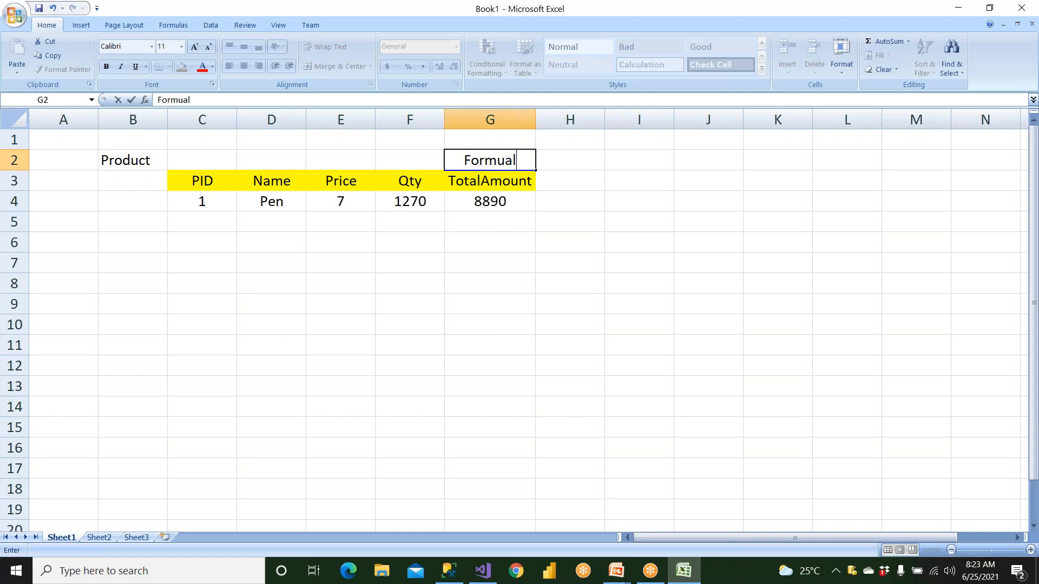
key(BackSpace)
key(BackSpace)
text(la)
- Add a second product in row 5 with PID 2, Name Pencil, Price 4 and Qty 8780
click(208, 223)
text(2)
key(Tab)
text(Pe)
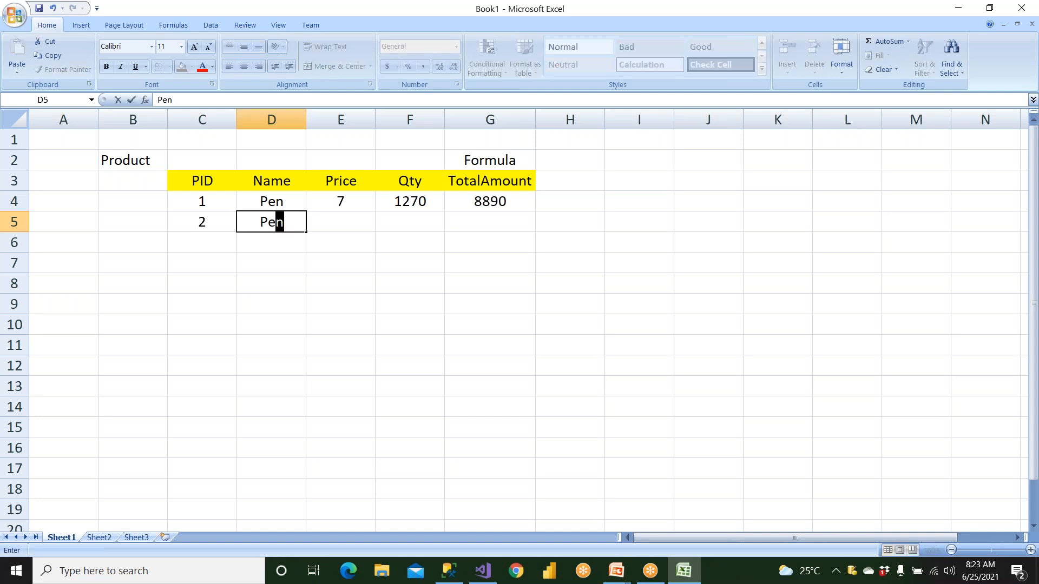
text(ncil)
key(Tab)
text(4)
key(Tab)
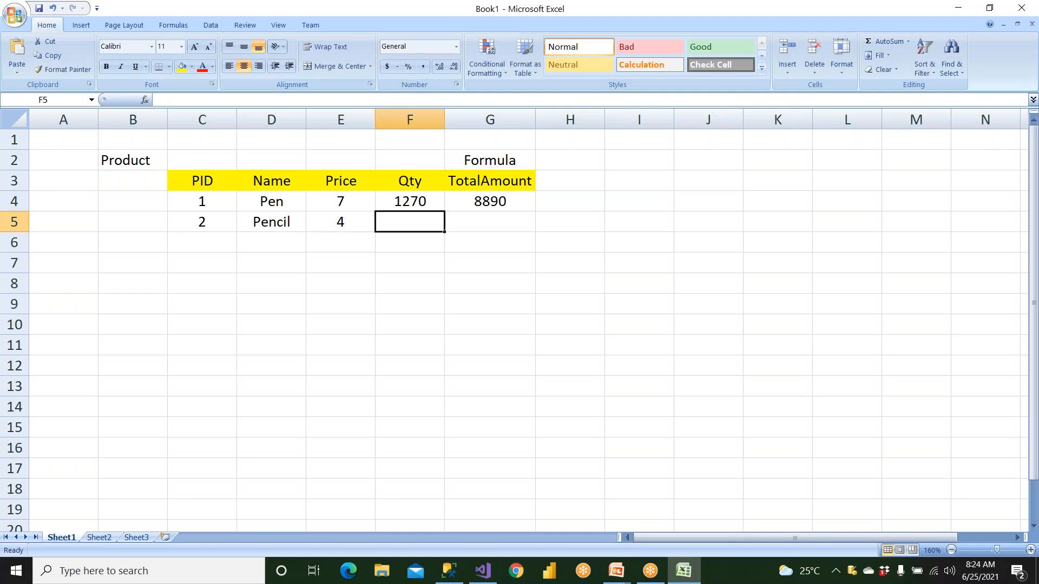
text(8780)
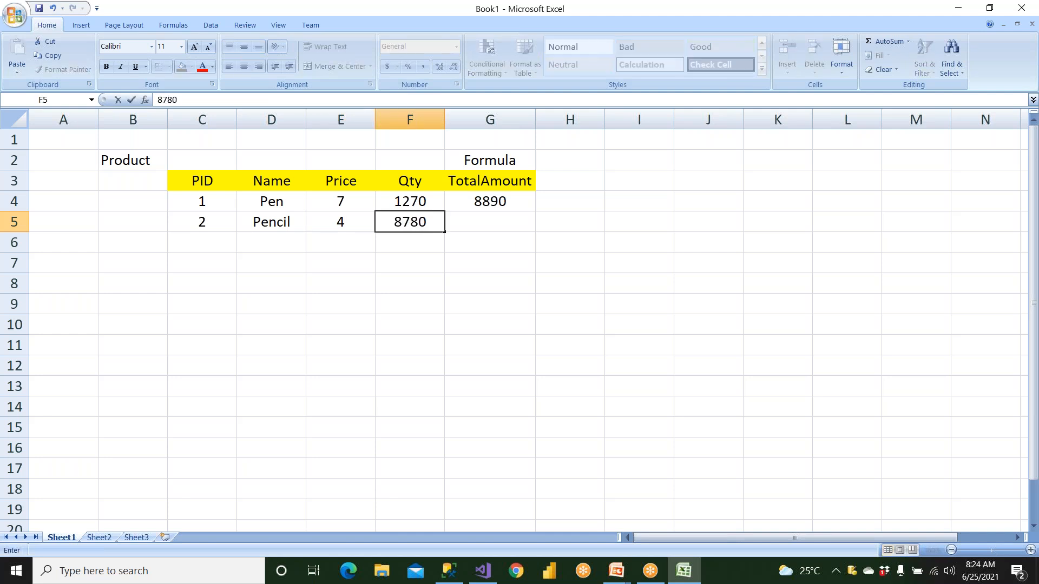
key(Tab)
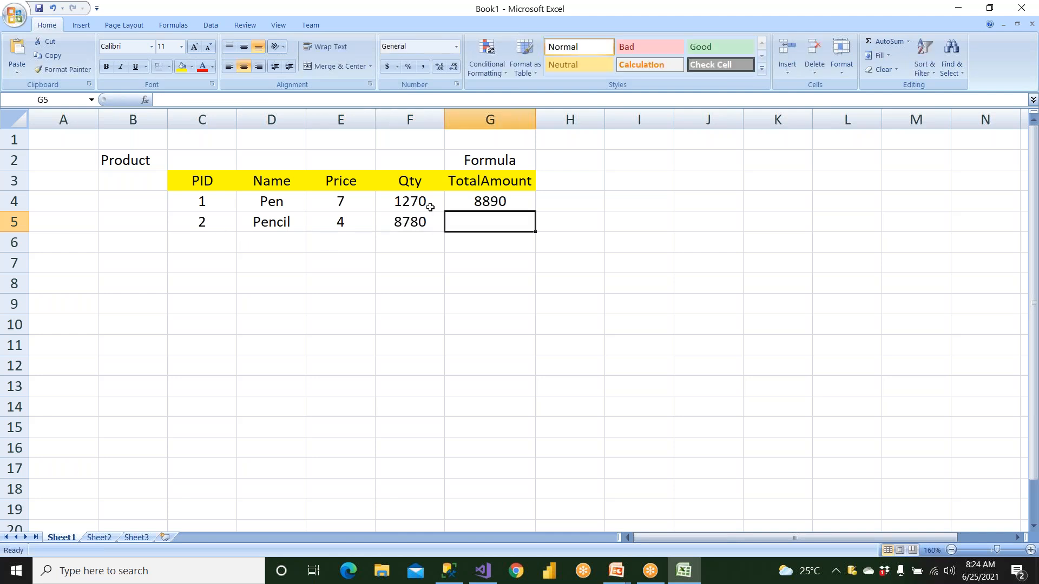
- Fill the pen's TotalAmount formula from G4 down to the pencil's cell G5
click(493, 199)
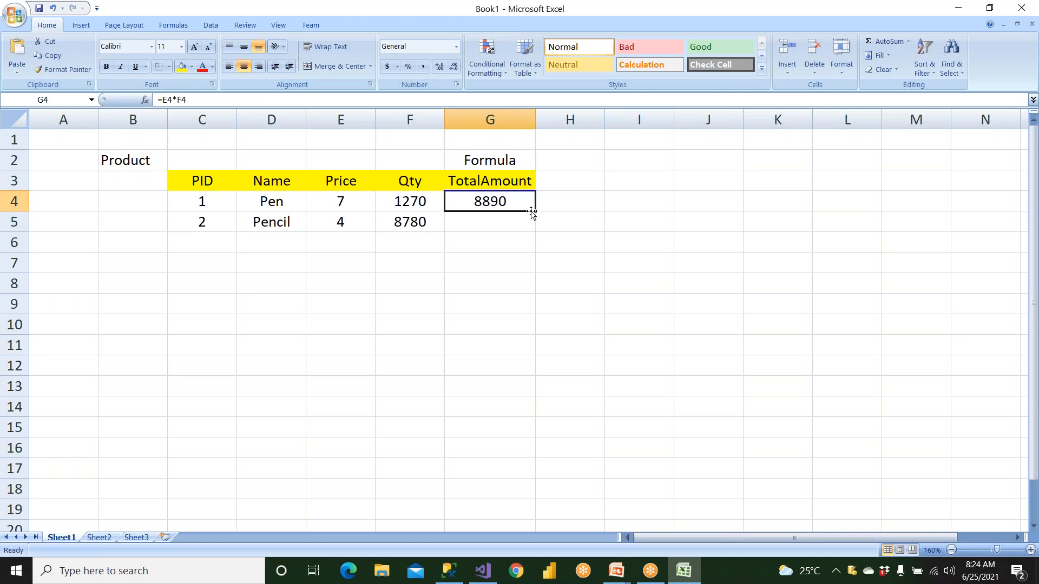
drag(535, 211, 539, 228)
click(494, 258)
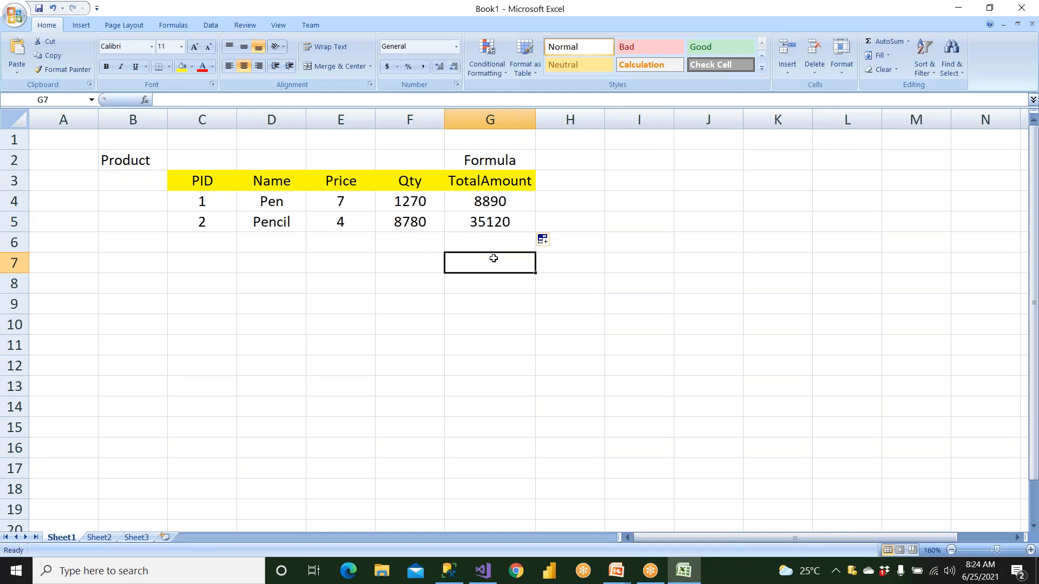
- Compare the TotalAmount formulas in G4 and G5 with the pencil's Price and Qty cells
click(505, 206)
click(507, 224)
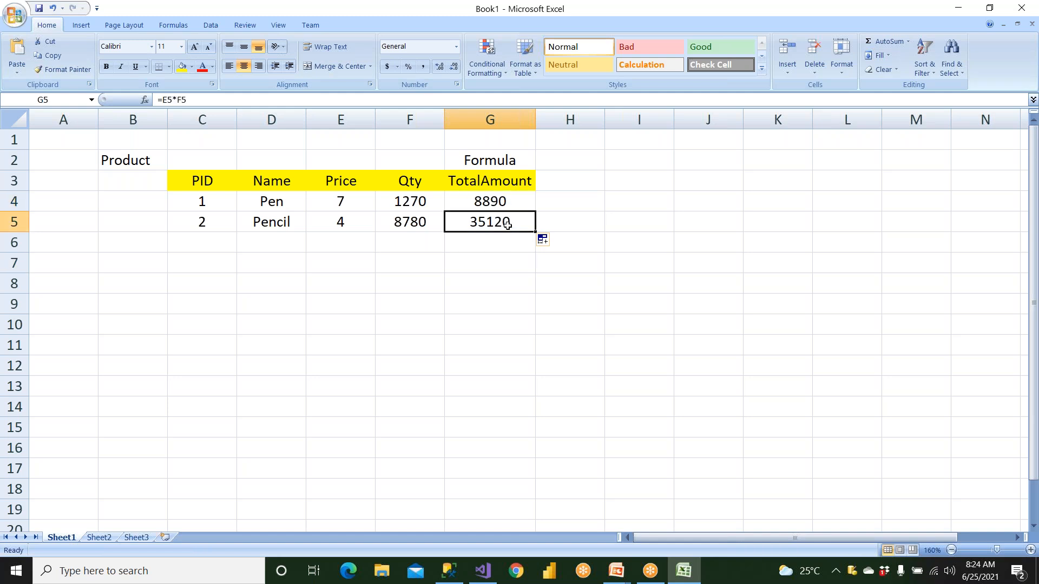
click(359, 223)
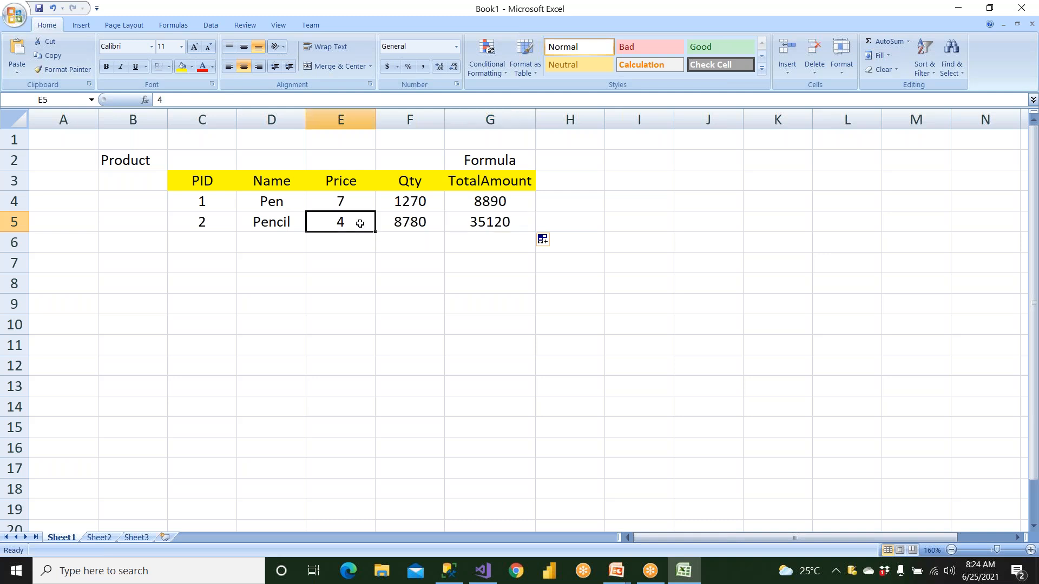
click(403, 225)
click(359, 223)
click(385, 222)
click(474, 222)
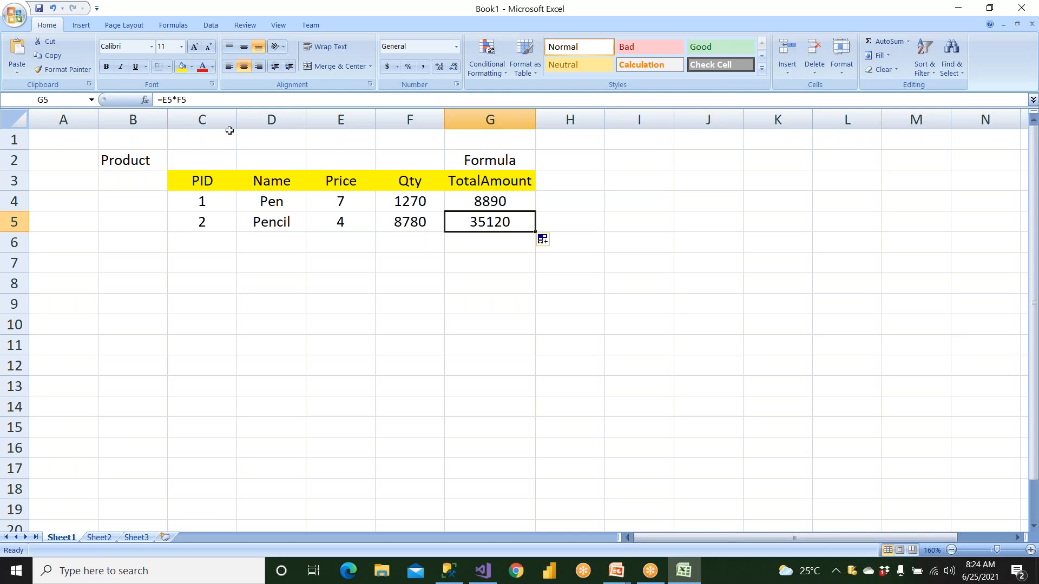
- Examine the cell references in the pencil's TotalAmount formula and cancel any edit to it
drag(211, 101, 154, 101)
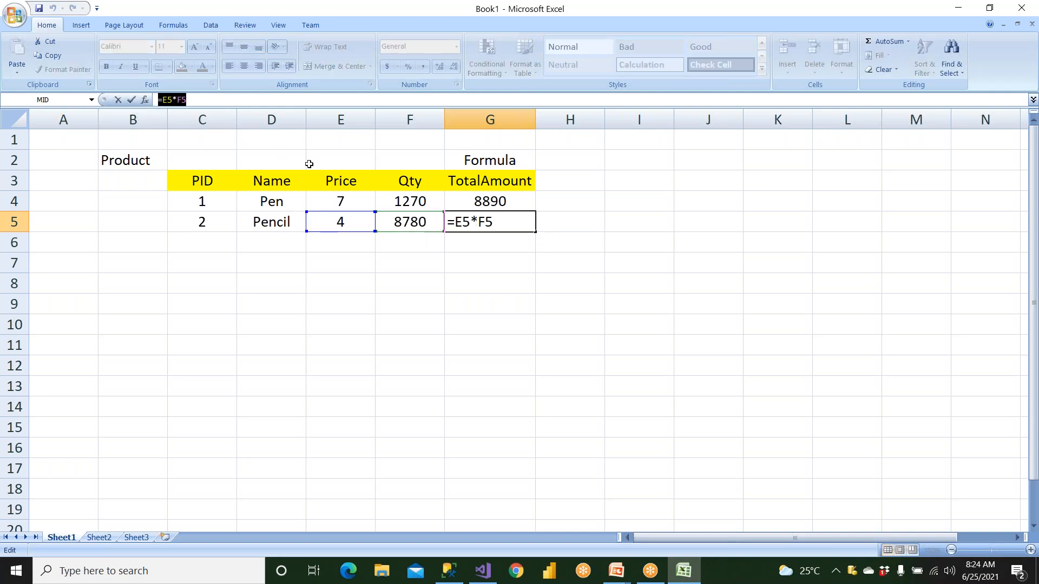
click(341, 119)
click(349, 221)
click(410, 119)
click(416, 224)
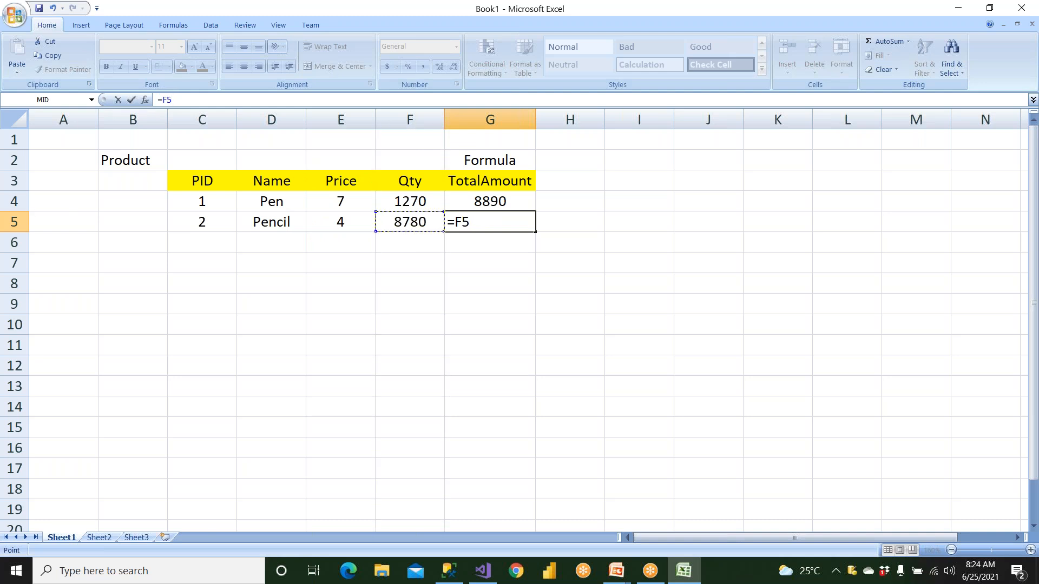
click(477, 266)
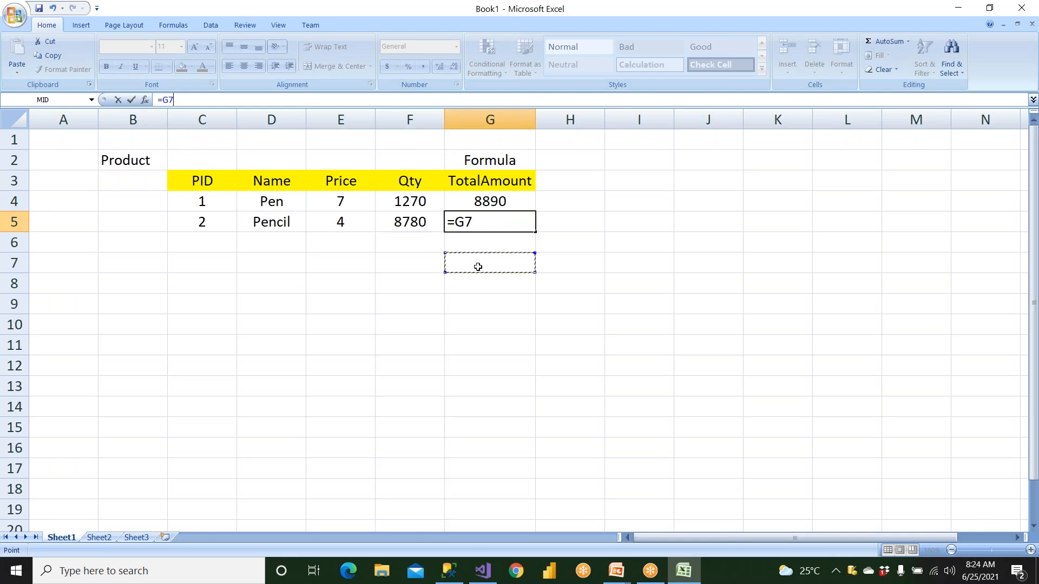
key(Escape)
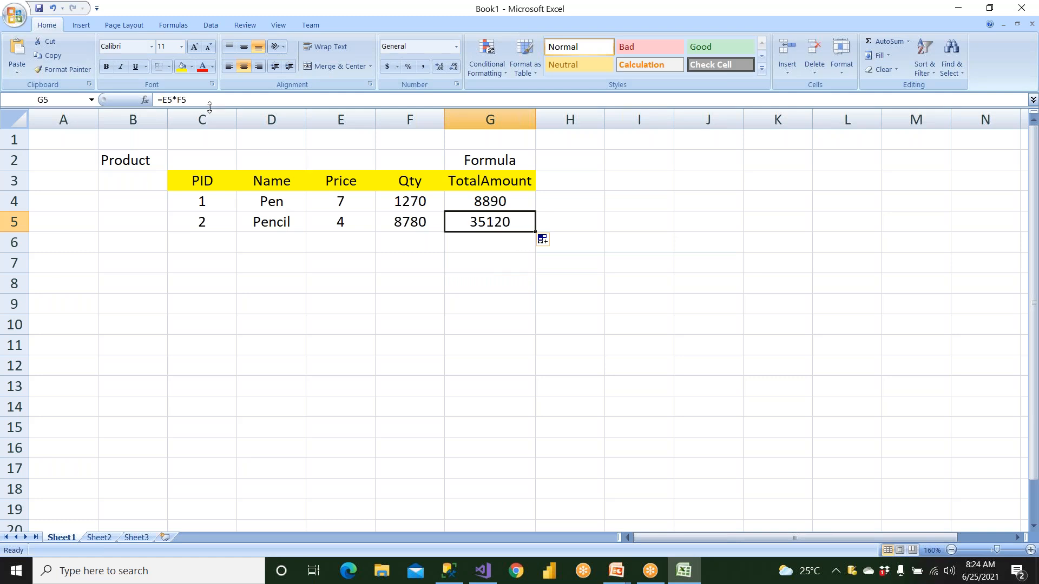
- Review the Formula label, the Price and Qty values in E4:F5, and the calculated amounts in G4:G5
click(465, 322)
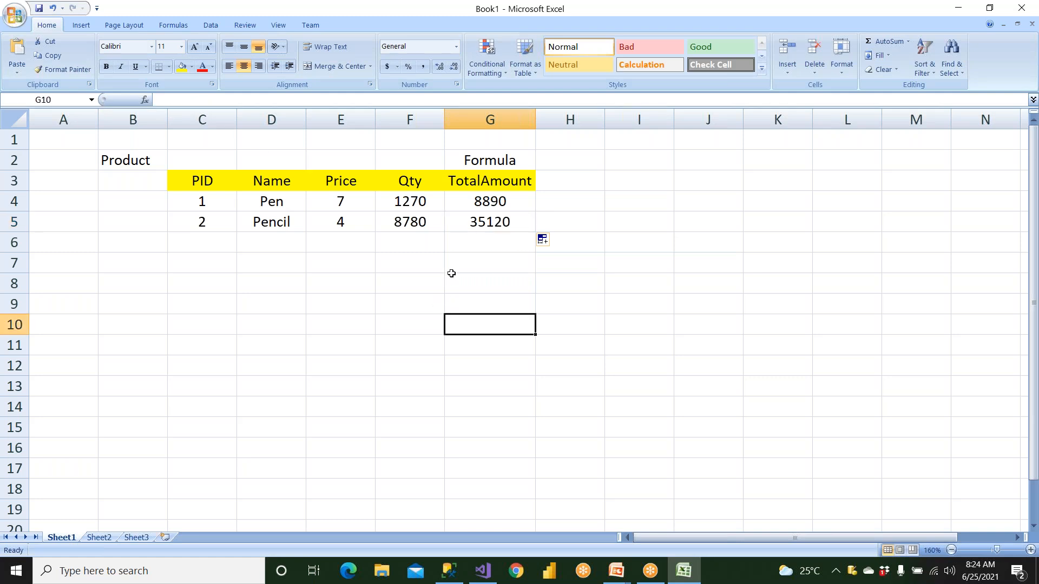
click(498, 163)
drag(346, 209, 407, 234)
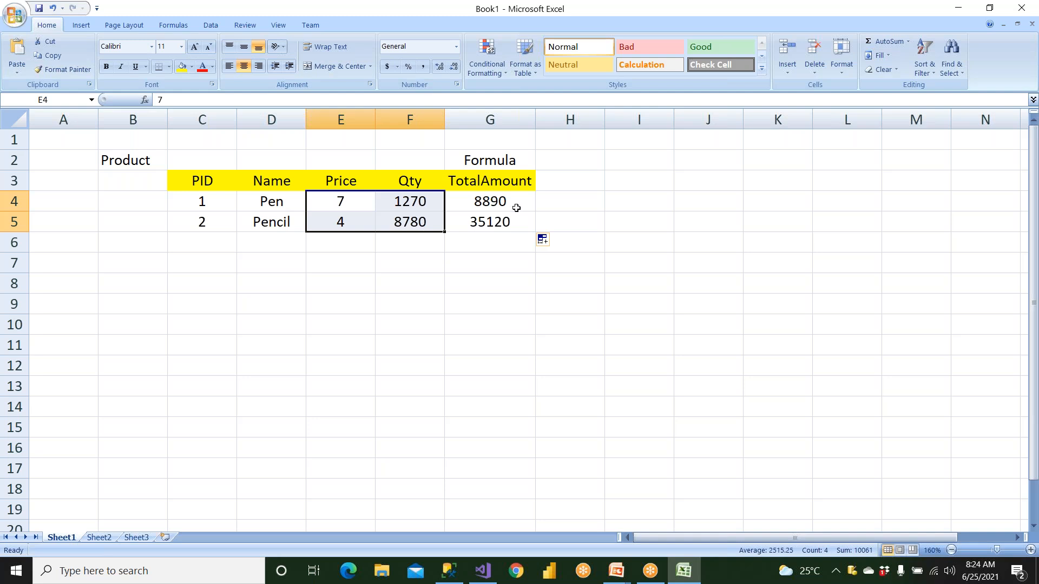
drag(514, 204, 526, 225)
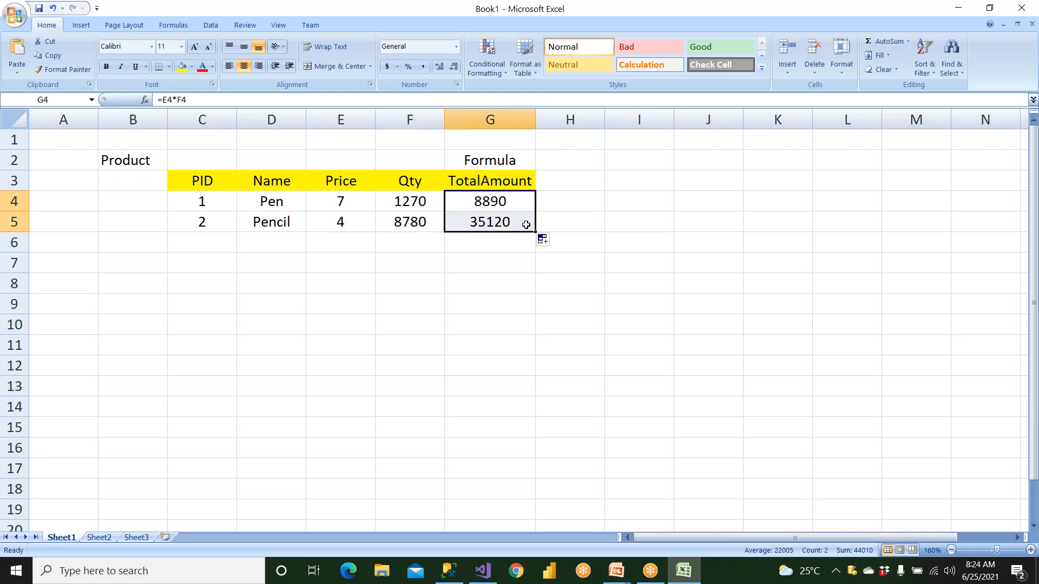
- Switch to Visual Studio to view the AmazonSalesCube Calculations script and return to the Excel workbook
click(492, 576)
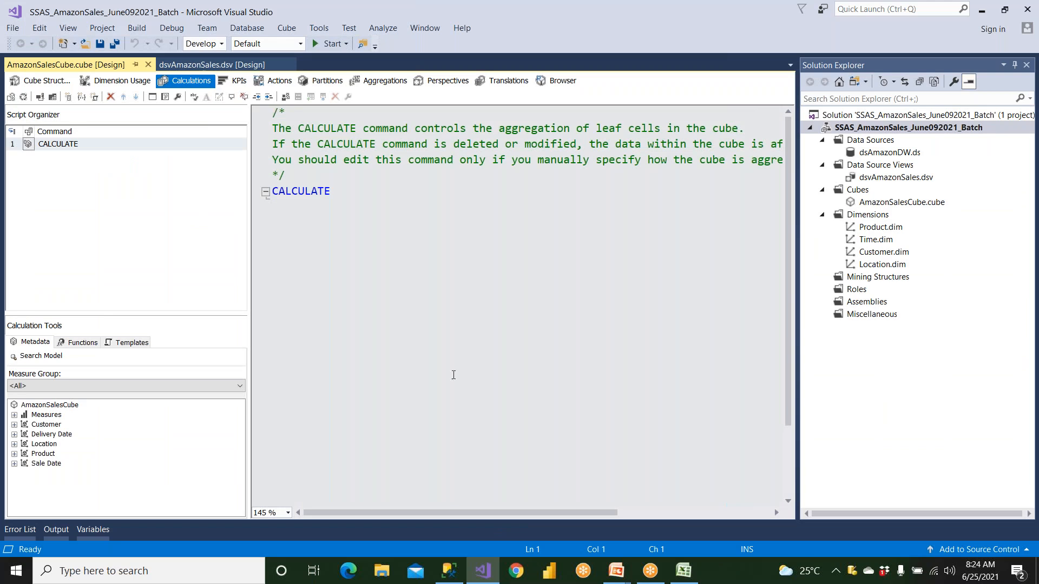
key(alt+Tab)
click(482, 344)
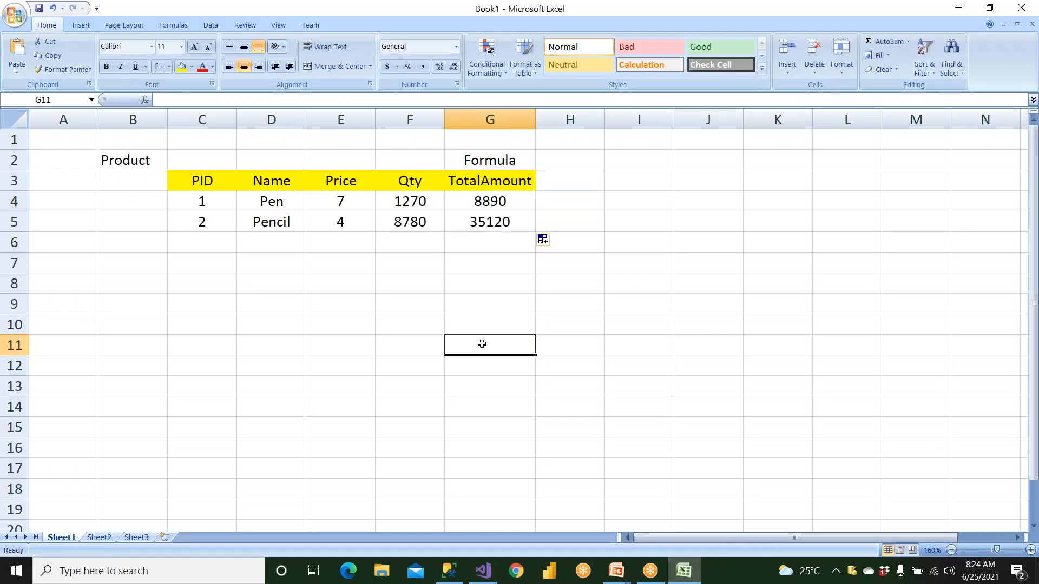
- Copy the product table's header row C3:G3 and paste it into row 9 starting at C9
click(327, 177)
drag(195, 176, 500, 178)
key(ctrl+c)
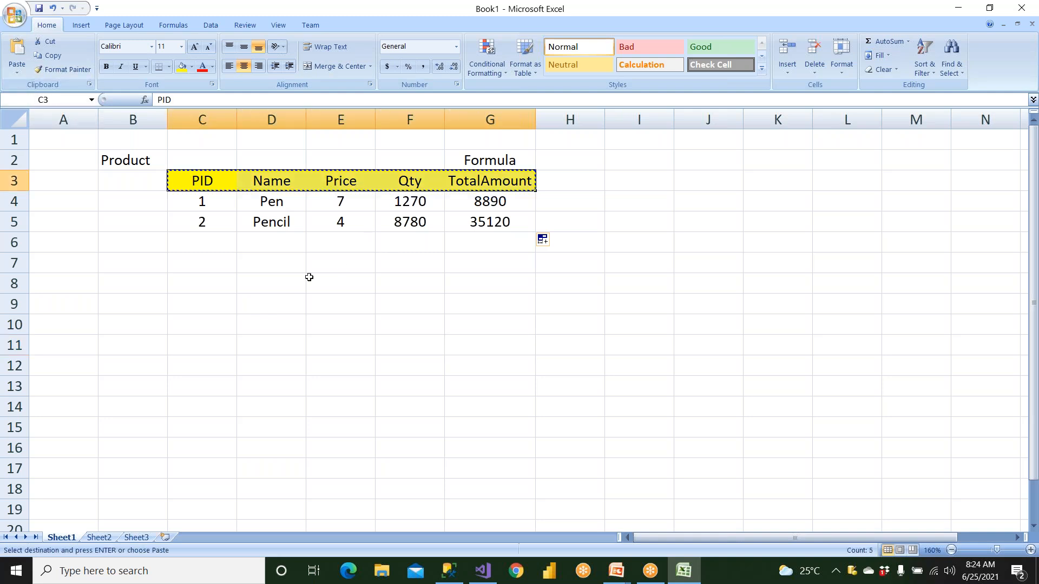
click(205, 295)
key(ctrl+v)
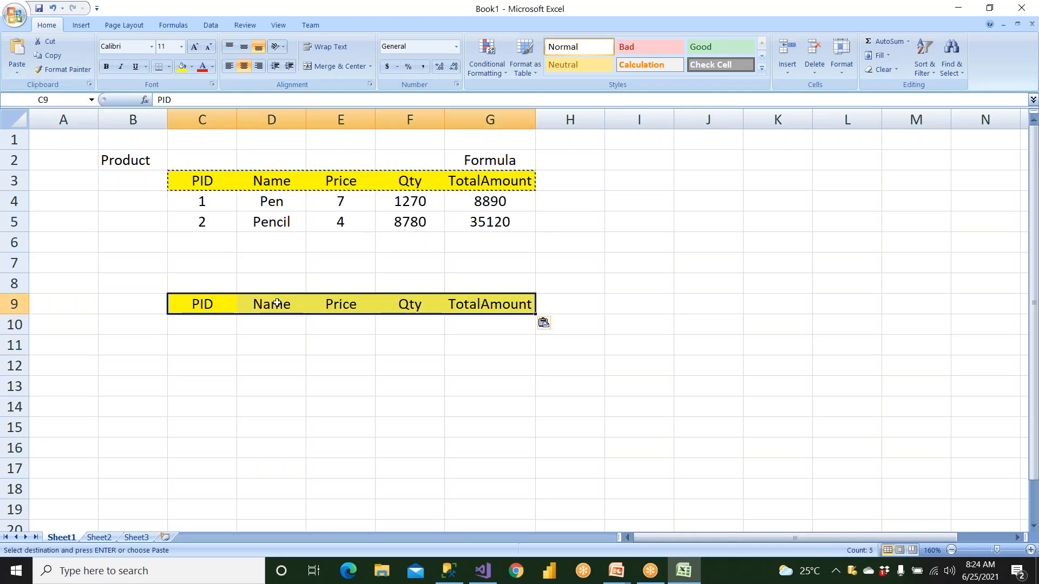
- Rename the row 9 headers in E9:G9 to SalesAmount, Tax and Profit, and widen column E to fit its contents
click(344, 305)
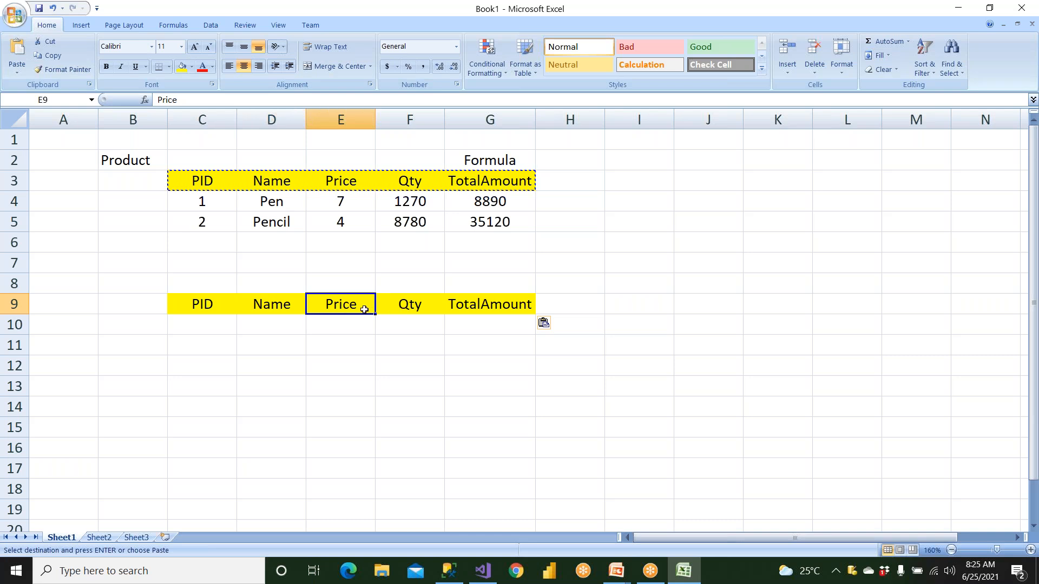
text(SalesAmout)
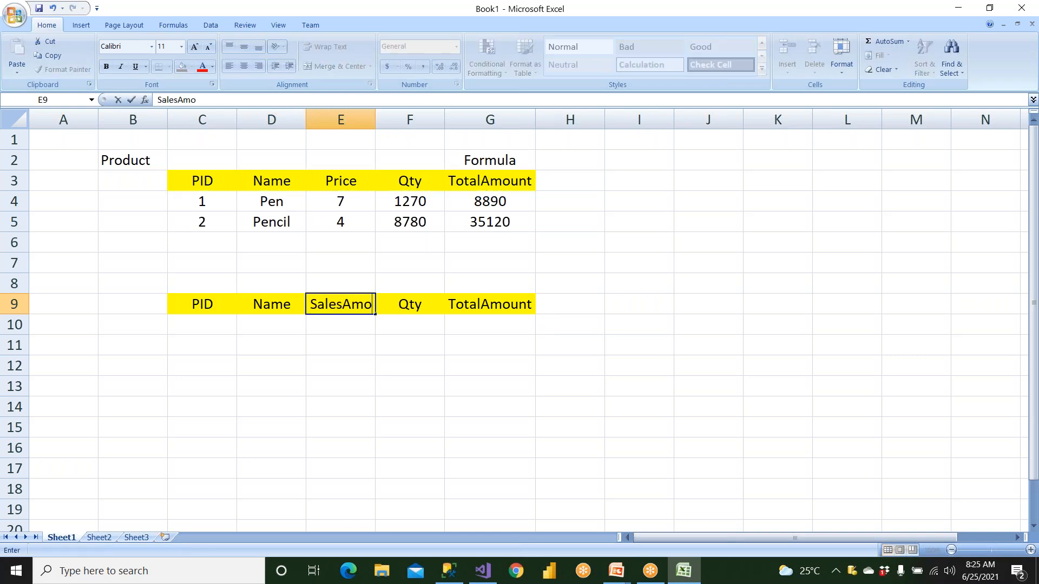
key(BackSpace)
key(BackSpace)
text(unt)
key(Tab)
text(Tax)
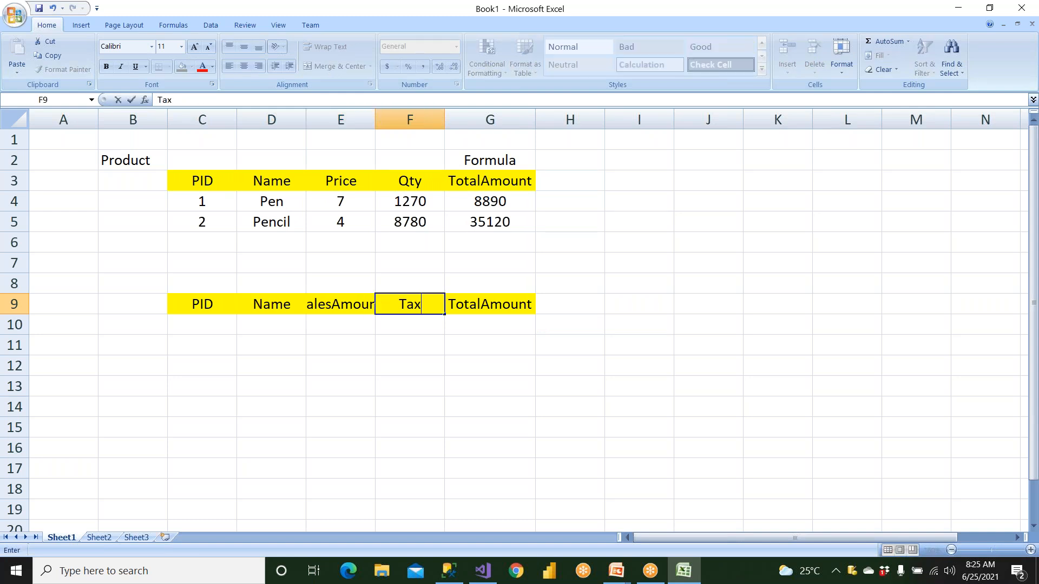
key(Tab)
key(Delete)
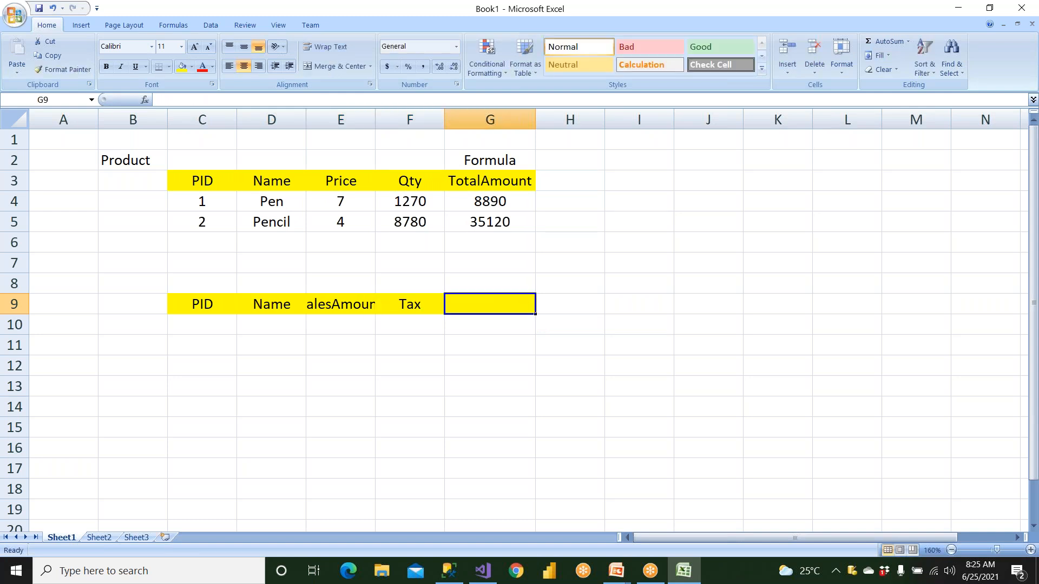
text(Profit)
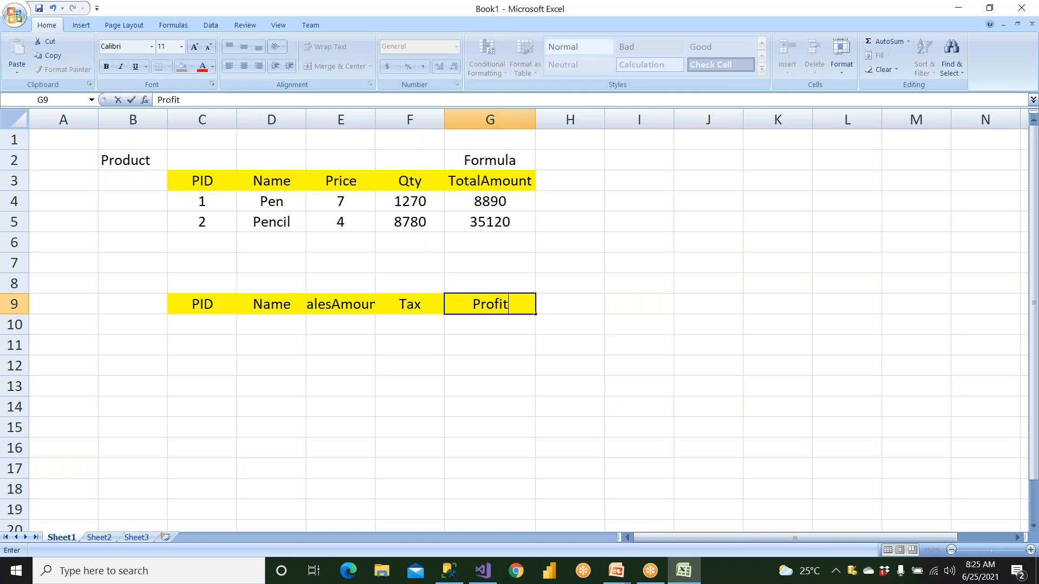
click(352, 350)
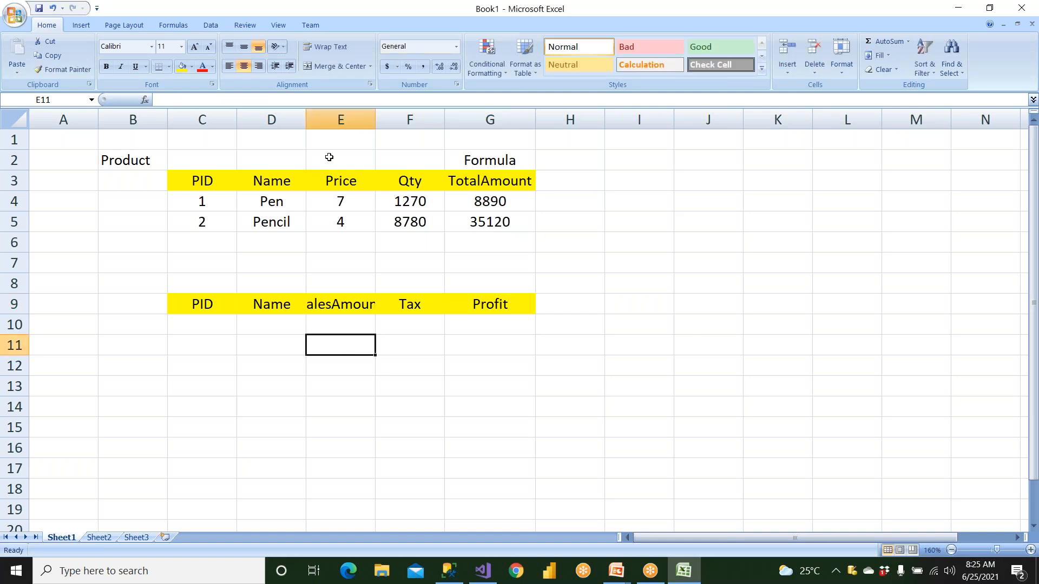
double_click(375, 119)
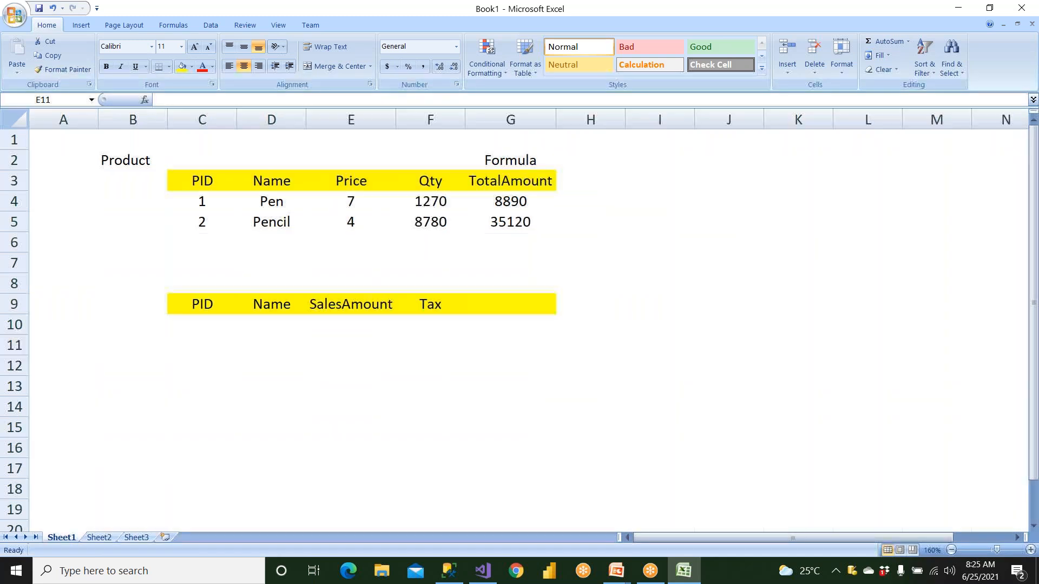
- Fill row 10 of the second table with PID 1, Name Lux Soap, SalesAmount 1000 and Tax 90
click(223, 327)
text(1)
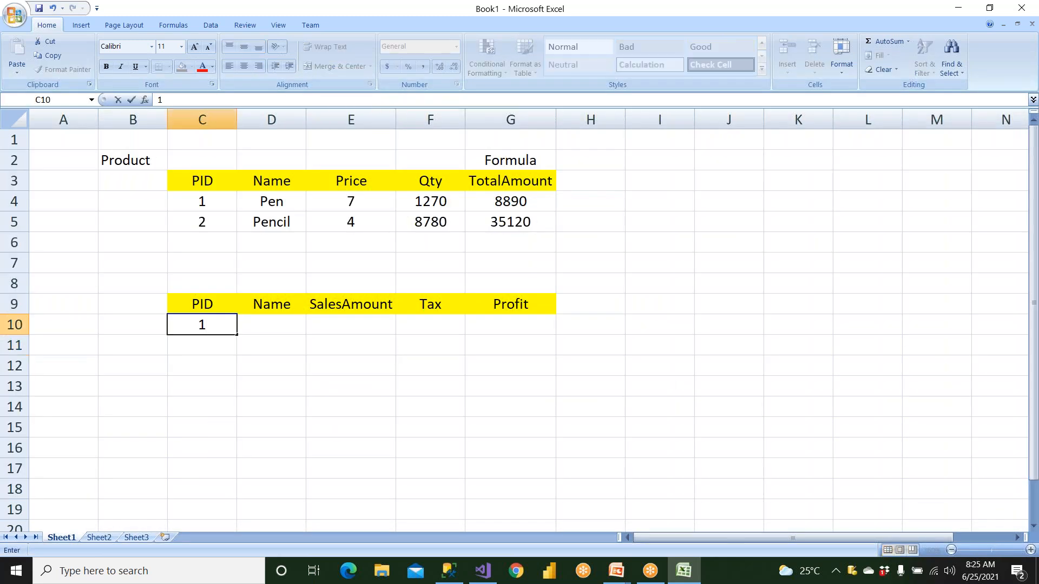
key(Tab)
text(Lux )
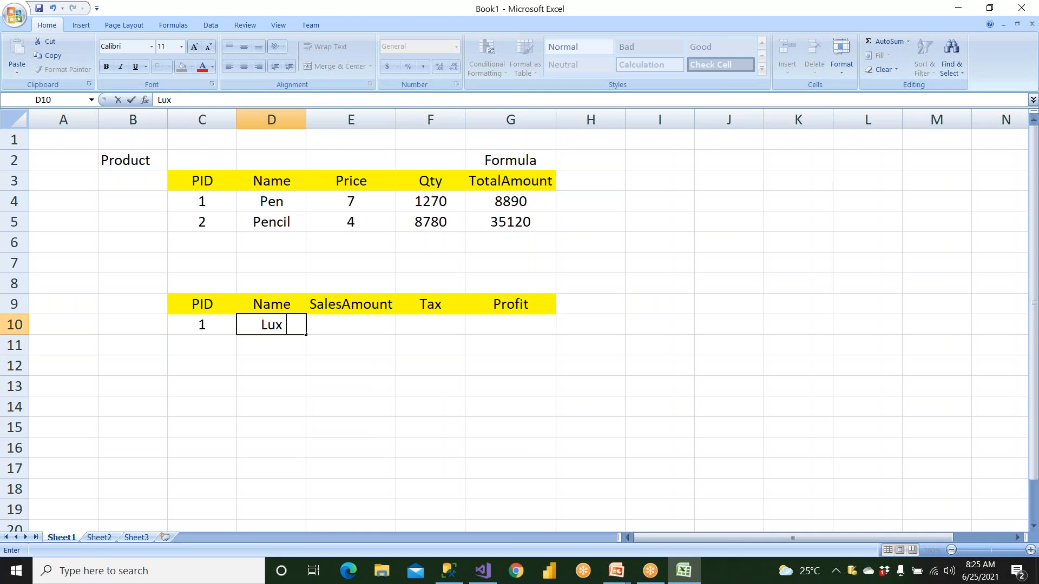
text(Soap)
key(Tab)
text(1000)
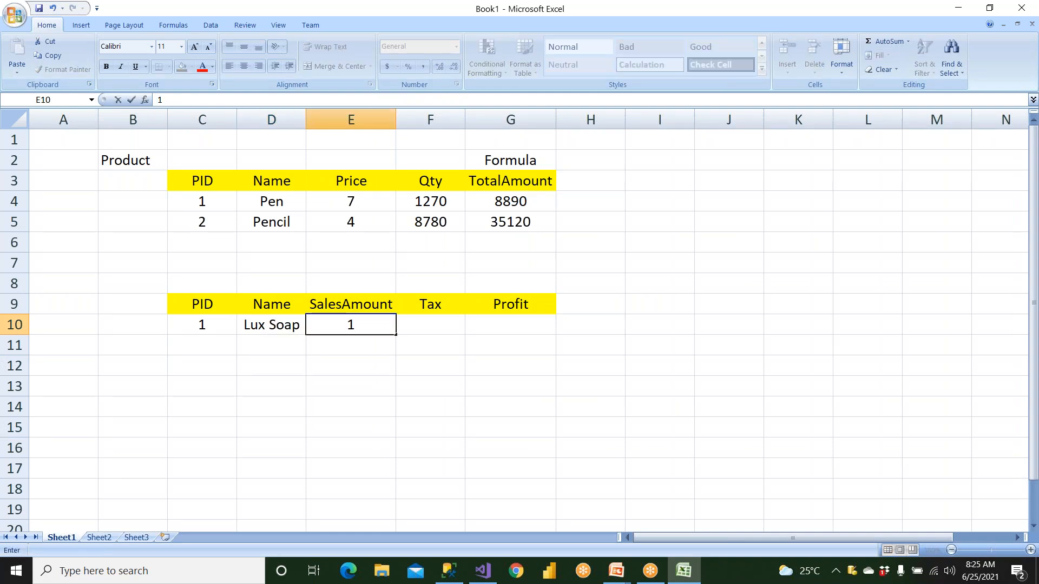
click(429, 328)
text(90)
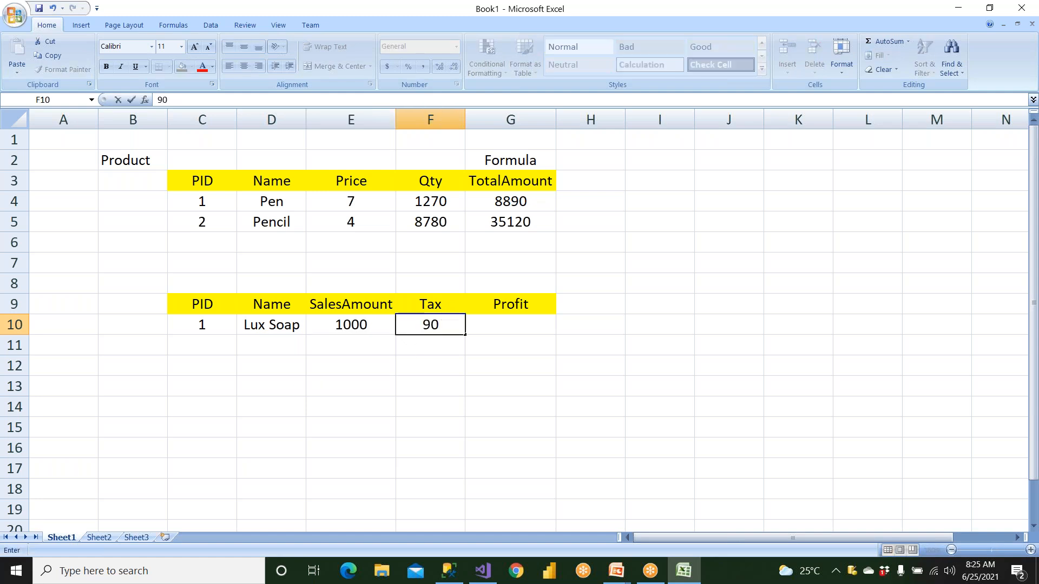
click(423, 368)
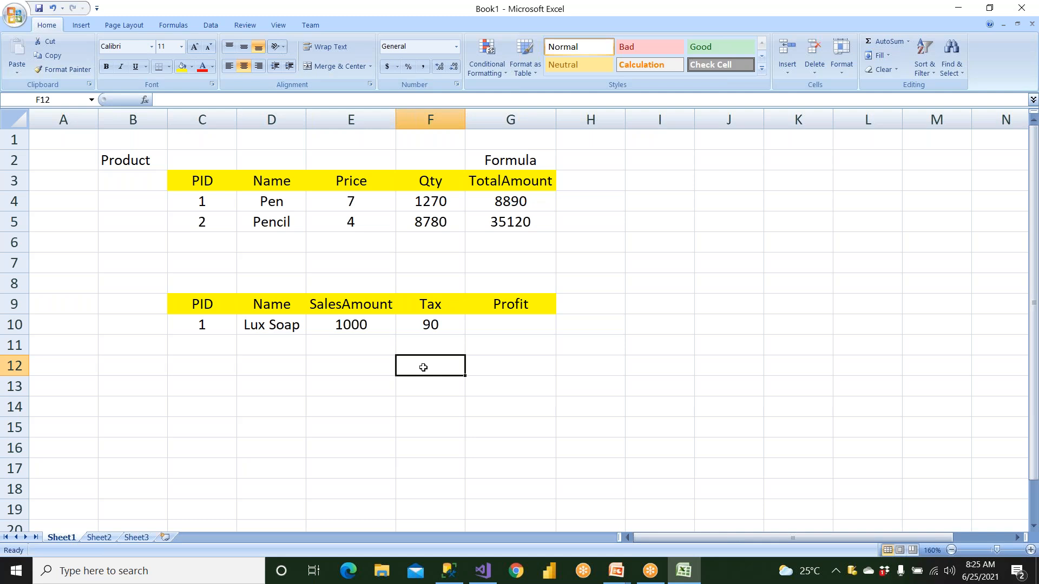
- Rename the Profit header in G9 to NetSalesAmt
click(493, 304)
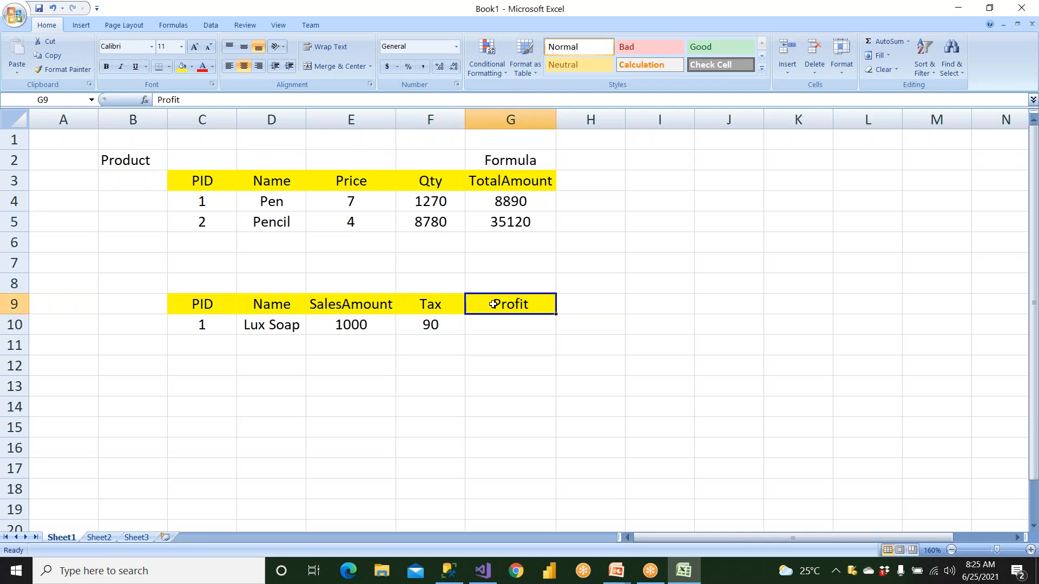
text(NetSa)
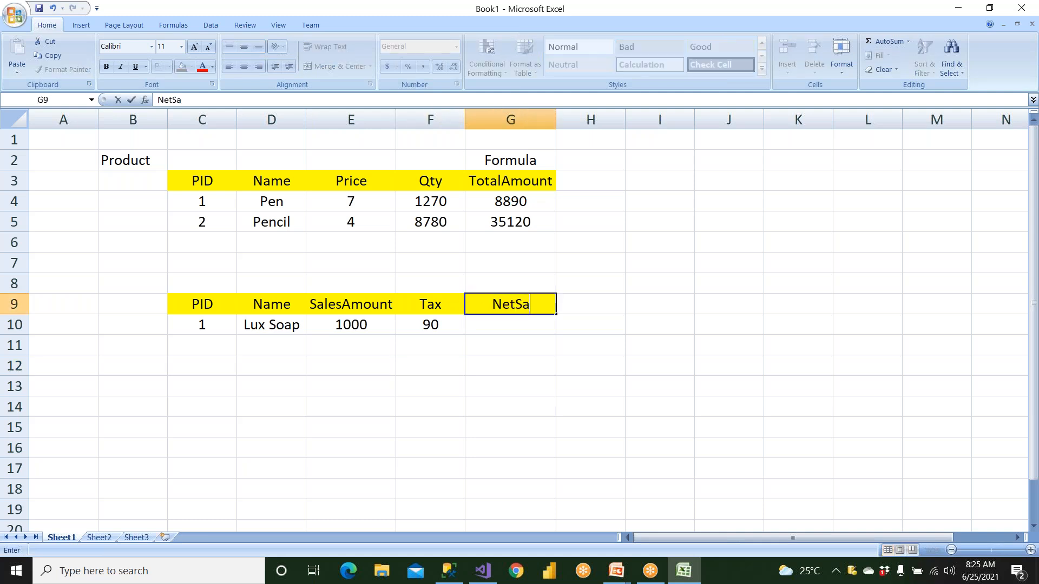
text(lesAmt)
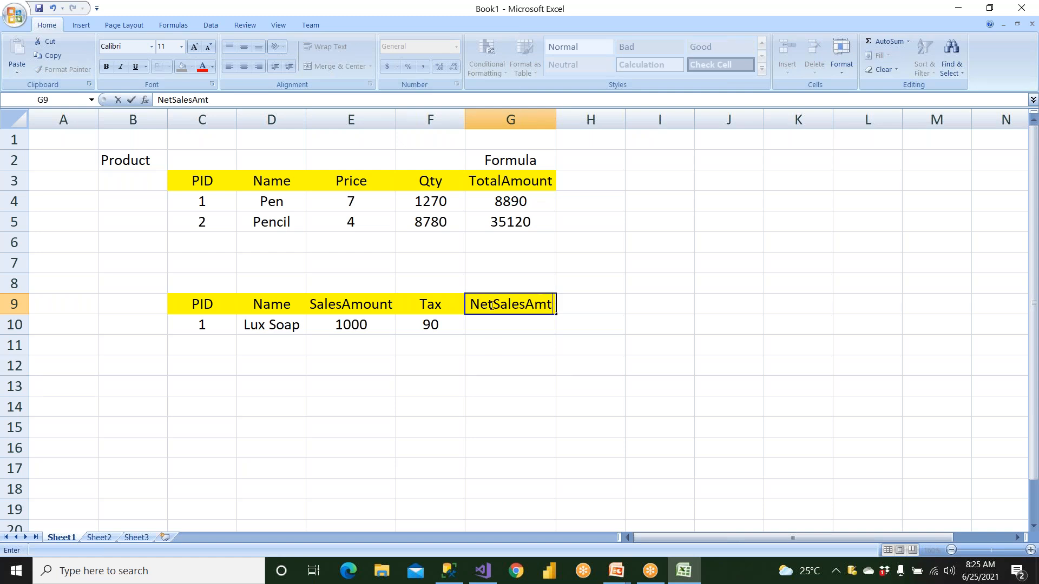
- Enter the formula =E10-F10 in G10 to calculate the net sales amount for Lux Soap
click(495, 346)
key(Up)
text(=)
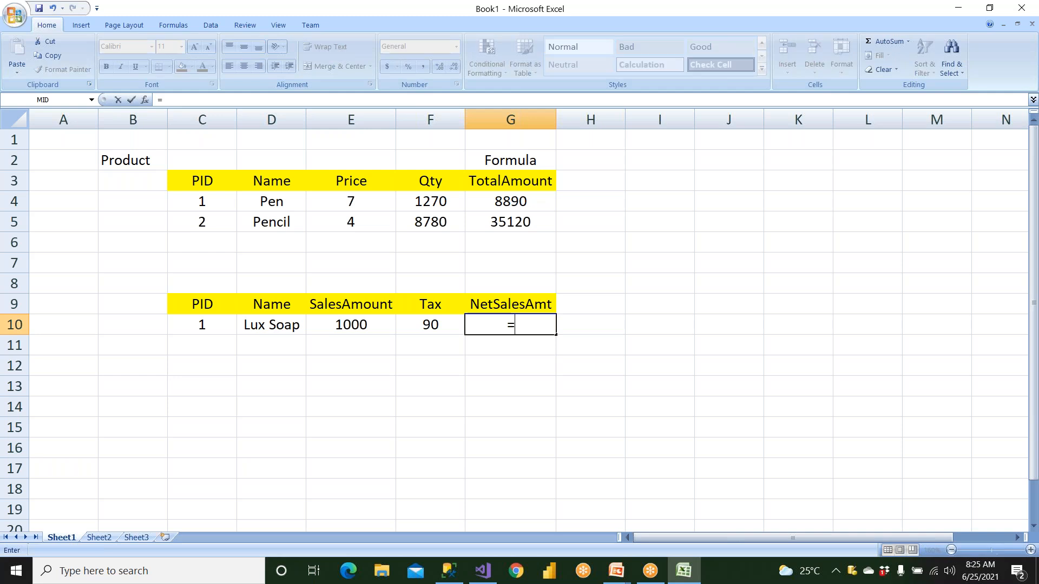
click(371, 329)
text(-)
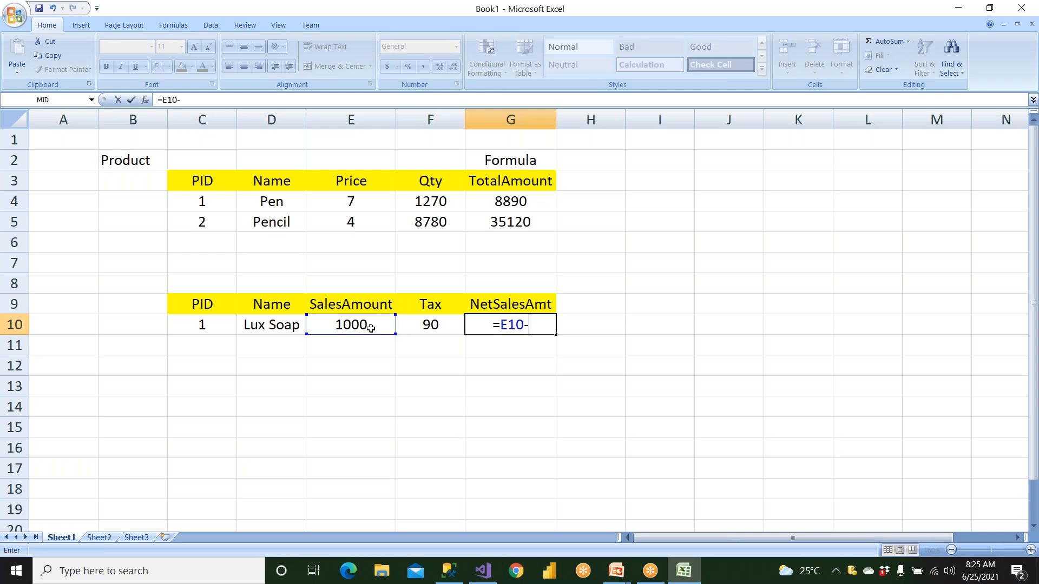
click(422, 322)
key(Return)
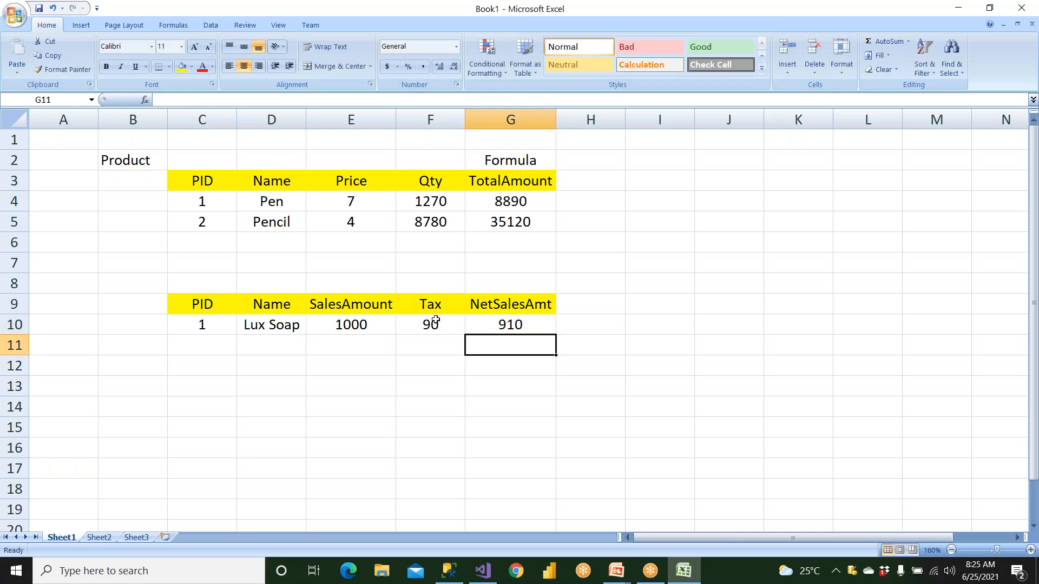
- Review the NetSalesAmt column from G10 downward and the SalesAmount cells E9:E10
click(513, 322)
drag(525, 473, 508, 329)
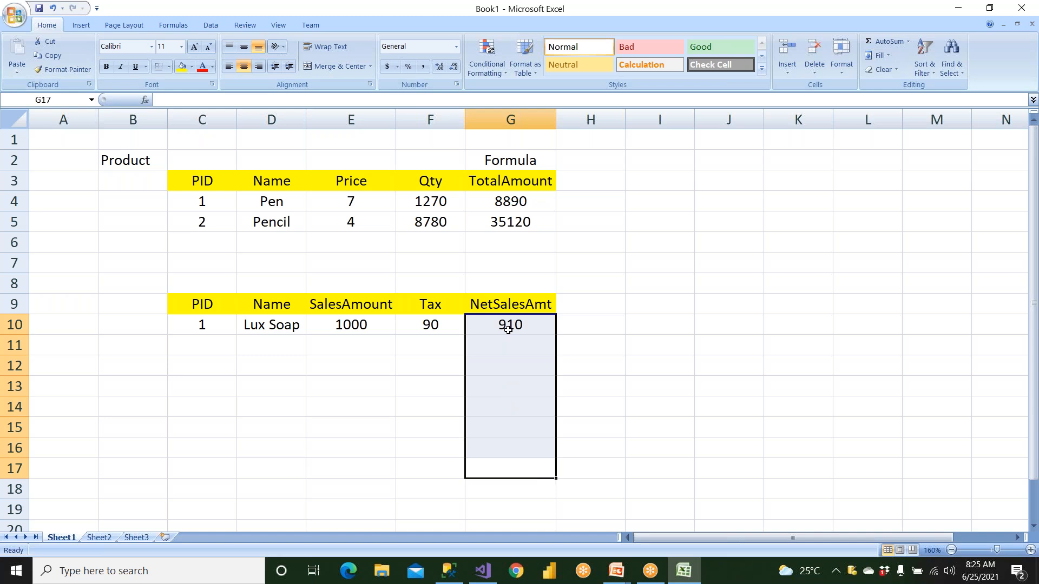
click(508, 329)
drag(539, 443, 526, 331)
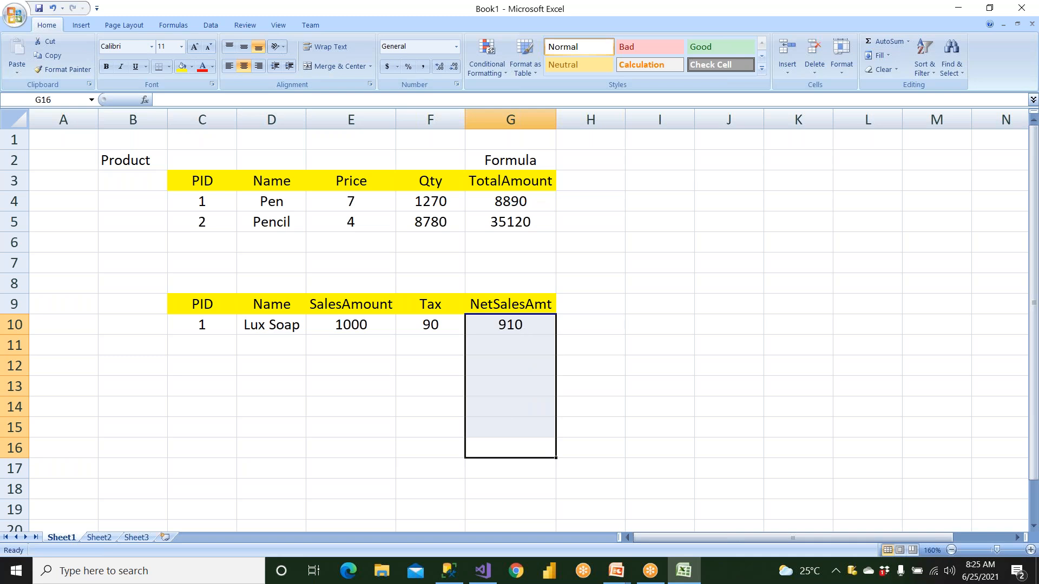
drag(355, 306, 358, 324)
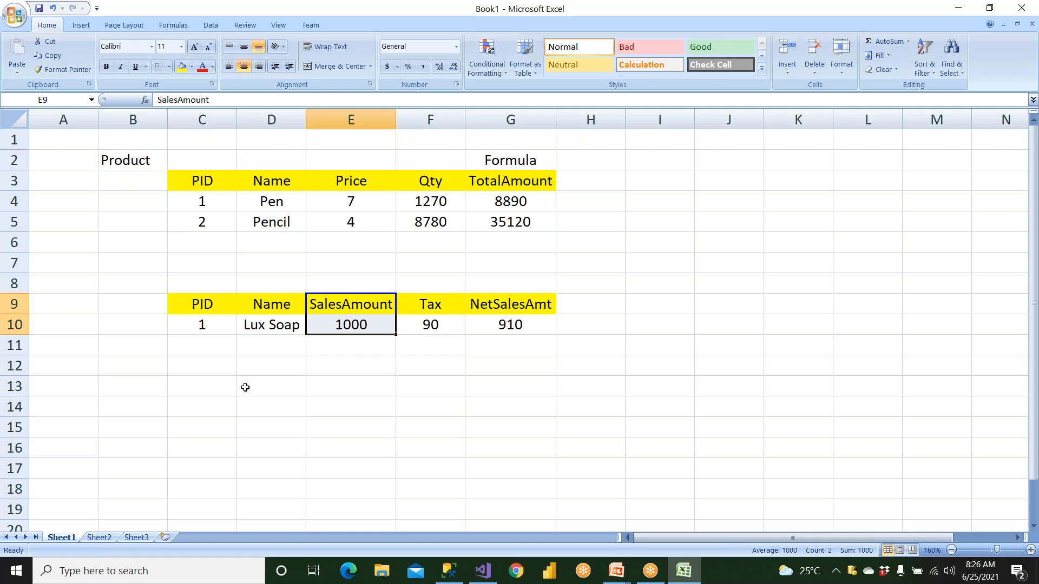
- Switch to SQL Server Management Studio, view the Need for Calculations slide in PowerPoint, and return to the Excel workbook
click(457, 580)
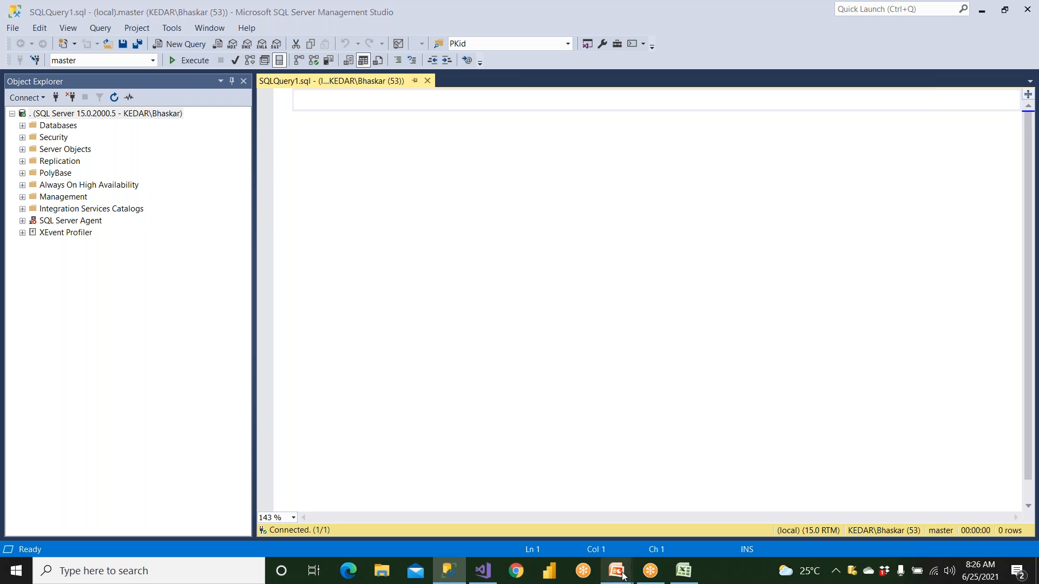
mouse_move(622, 574)
click(671, 518)
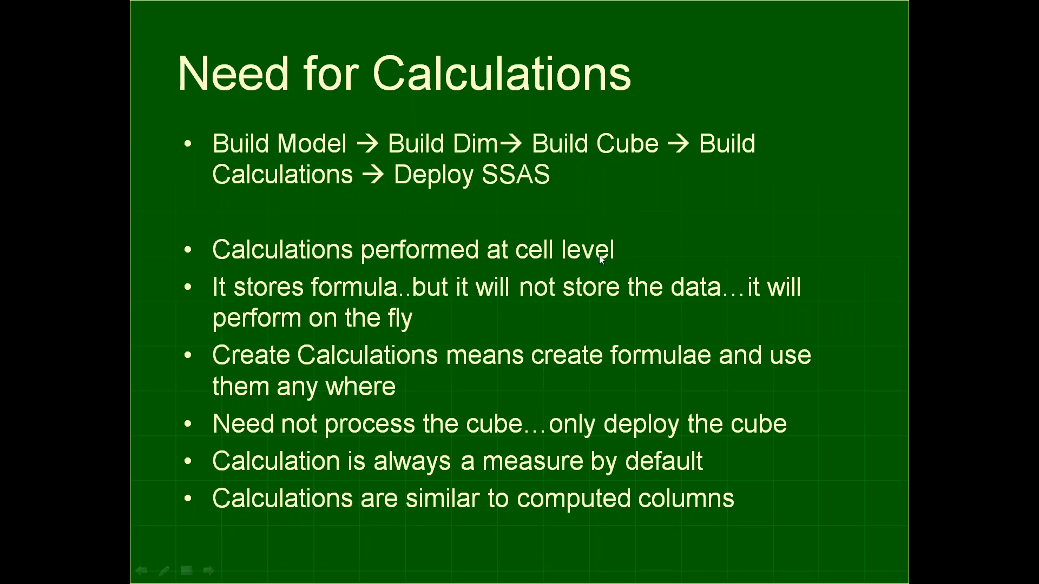
key(super)
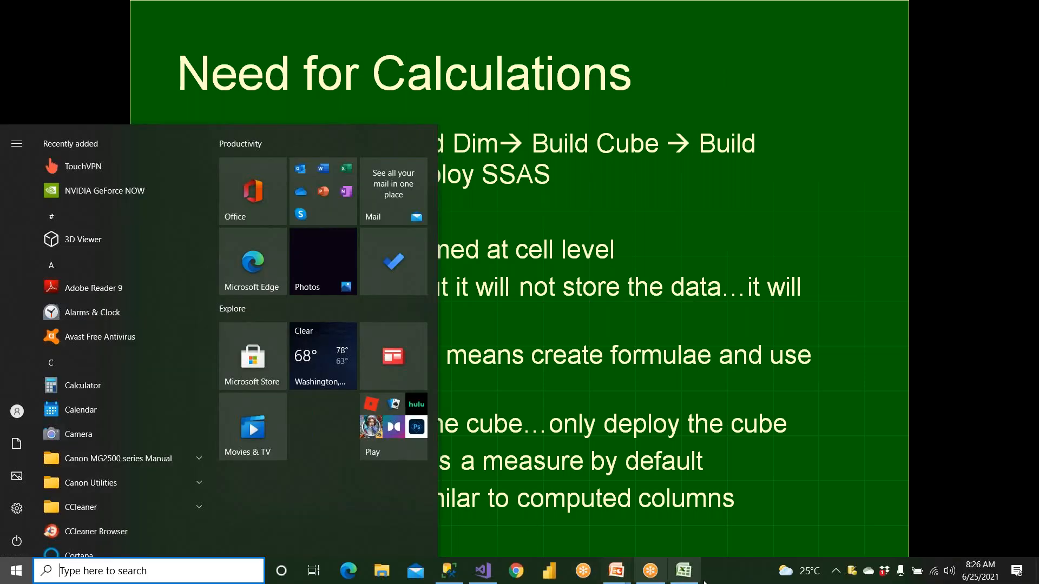
click(686, 579)
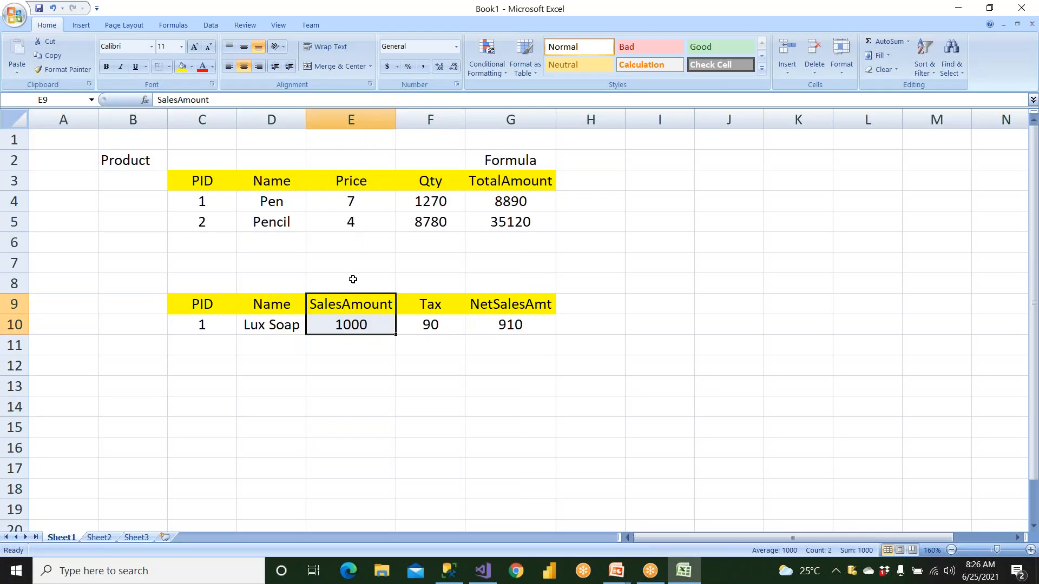
- Check the Pencil row's Price, Qty and TotalAmount formula, and set its Price in E5 to 5
click(354, 227)
click(436, 226)
click(501, 226)
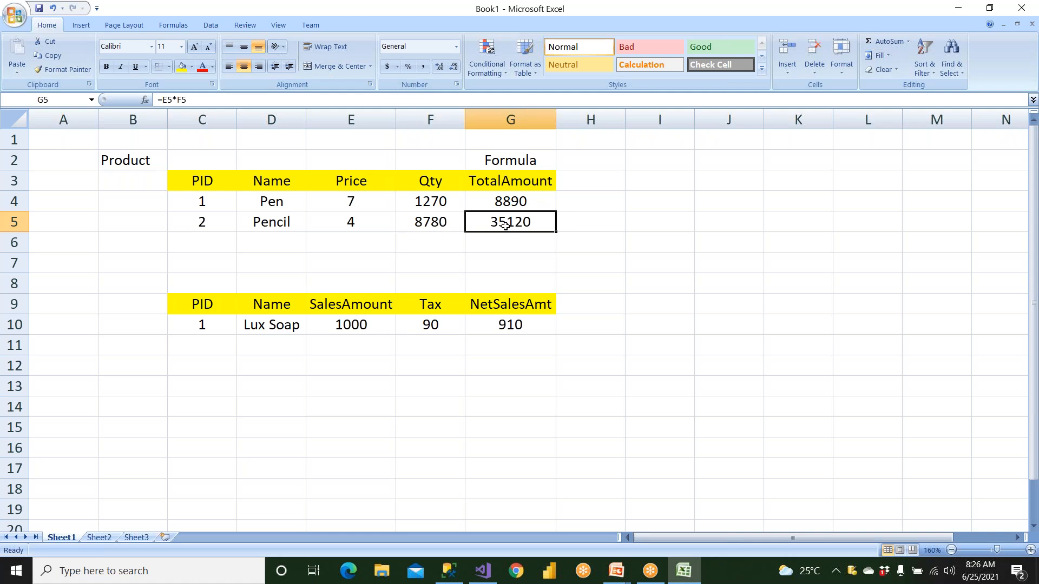
click(376, 227)
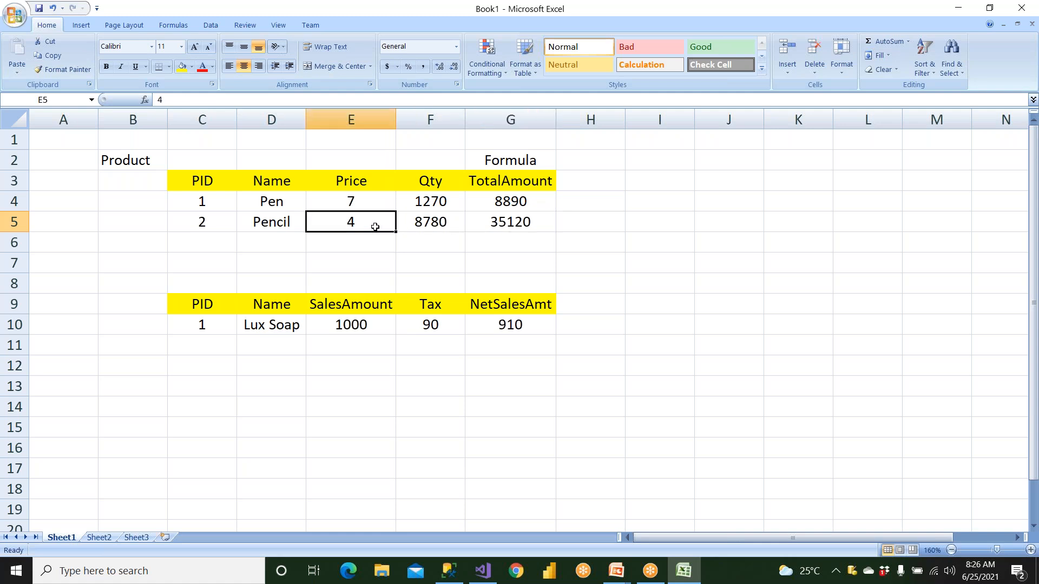
text(5)
click(401, 244)
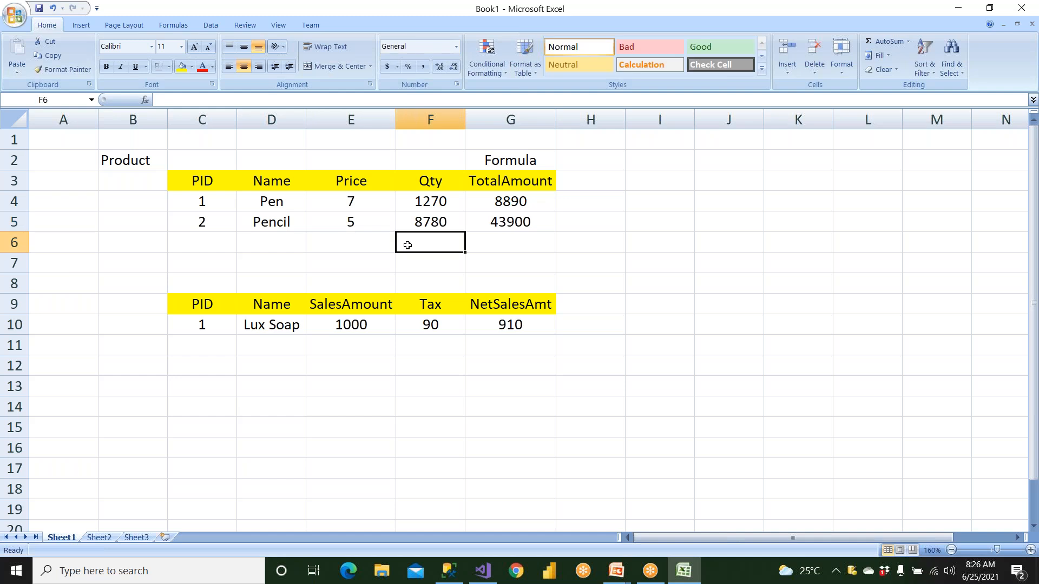
- Inspect the TotalAmount formula in G5 against E5:F5, and switch to the Need for Calculations slide in PowerPoint
click(490, 220)
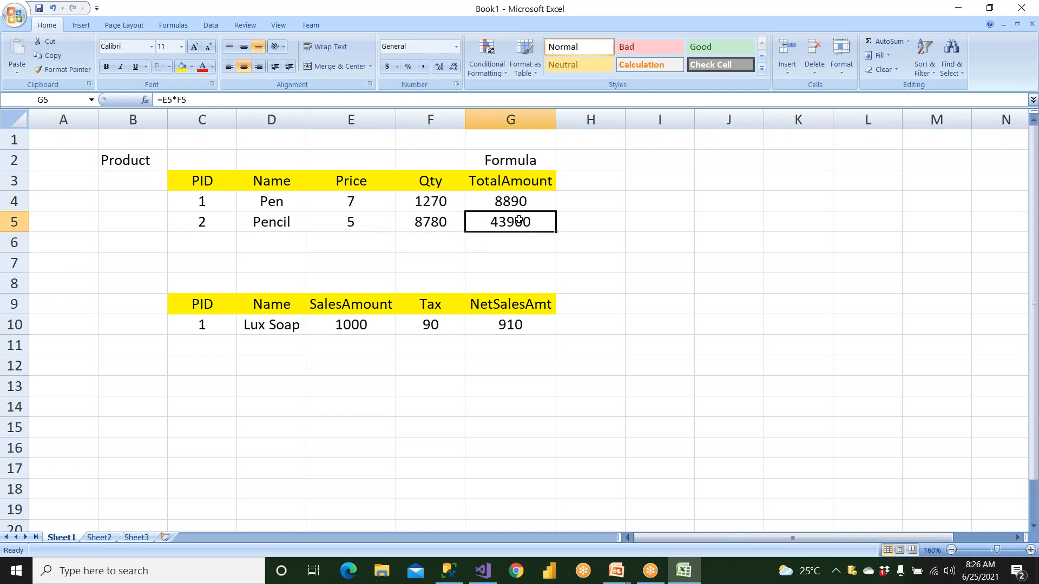
drag(353, 221, 428, 237)
click(501, 227)
key(alt+Tab)
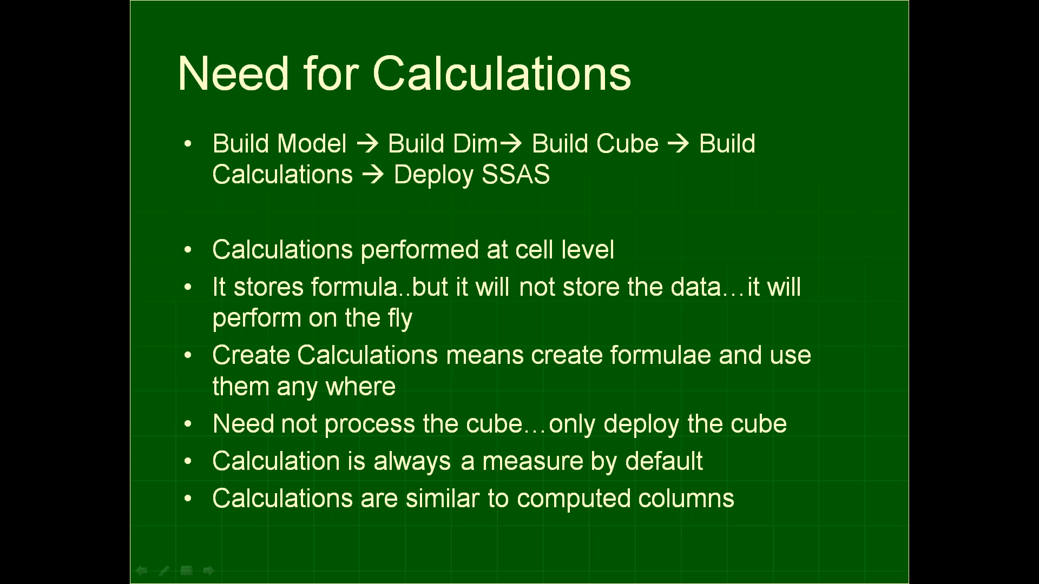